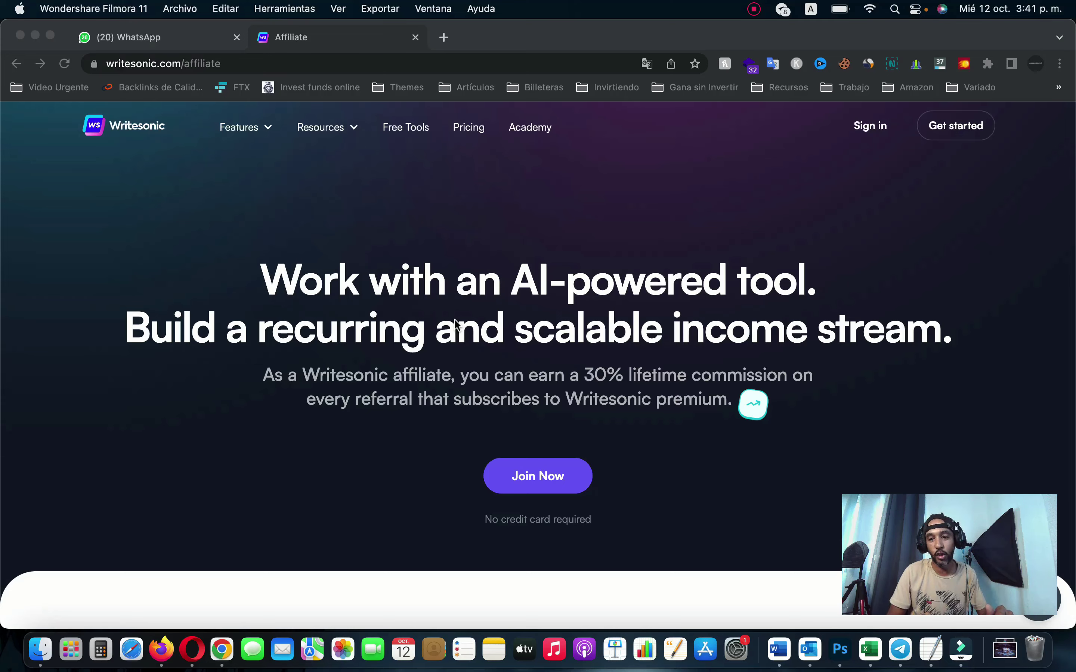
- Examine the Writesonic affiliate page, covering the partner benefits, the product library preview and the steps for getting started
scroll(456, 324, "down", 7)
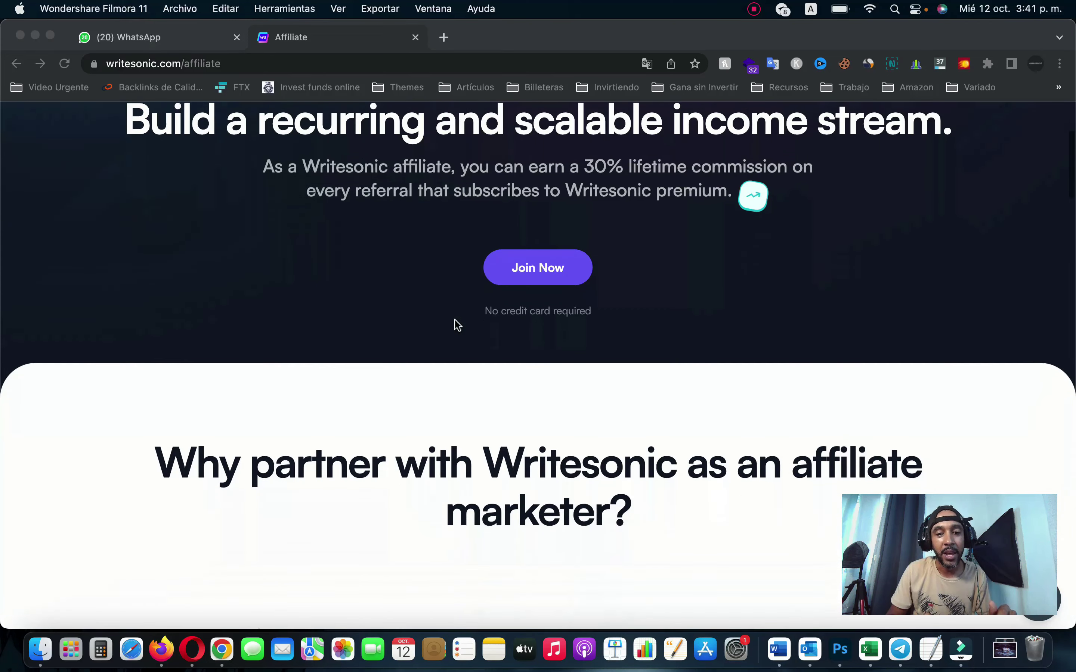
scroll(455, 321, "down", 3)
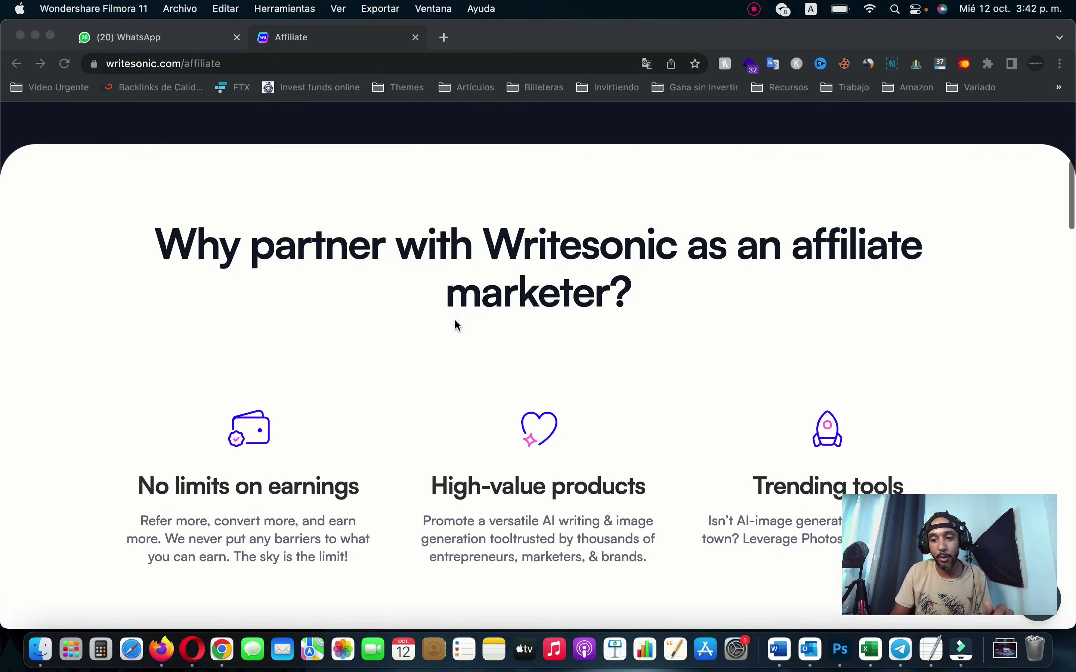
scroll(454, 321, "down", 2)
scroll(455, 322, "down", 10)
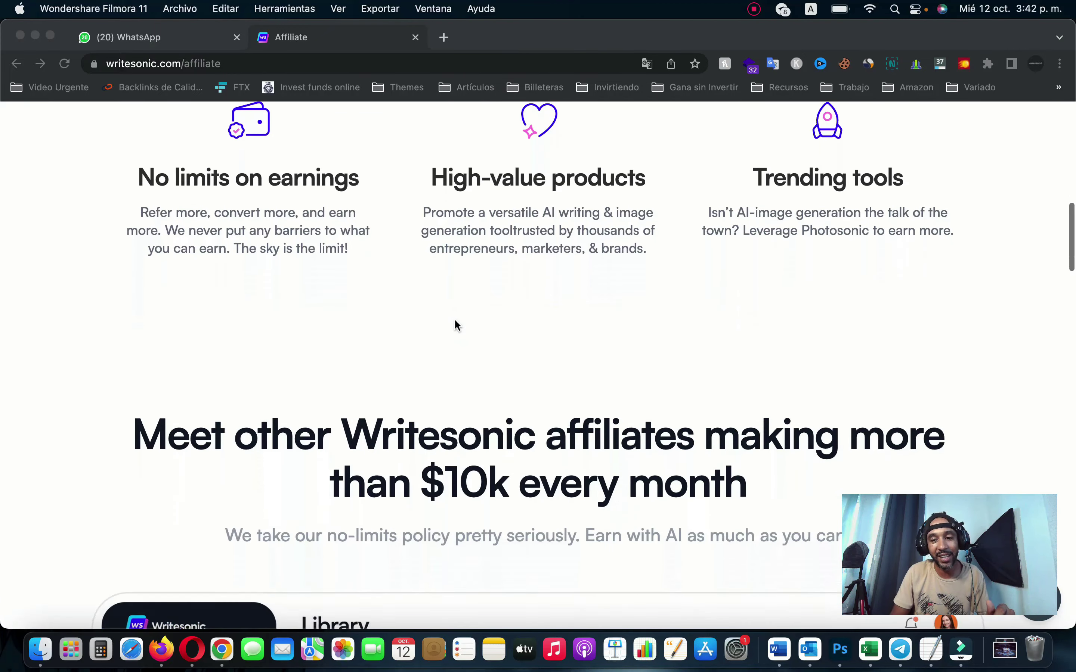
scroll(455, 323, "down", 6)
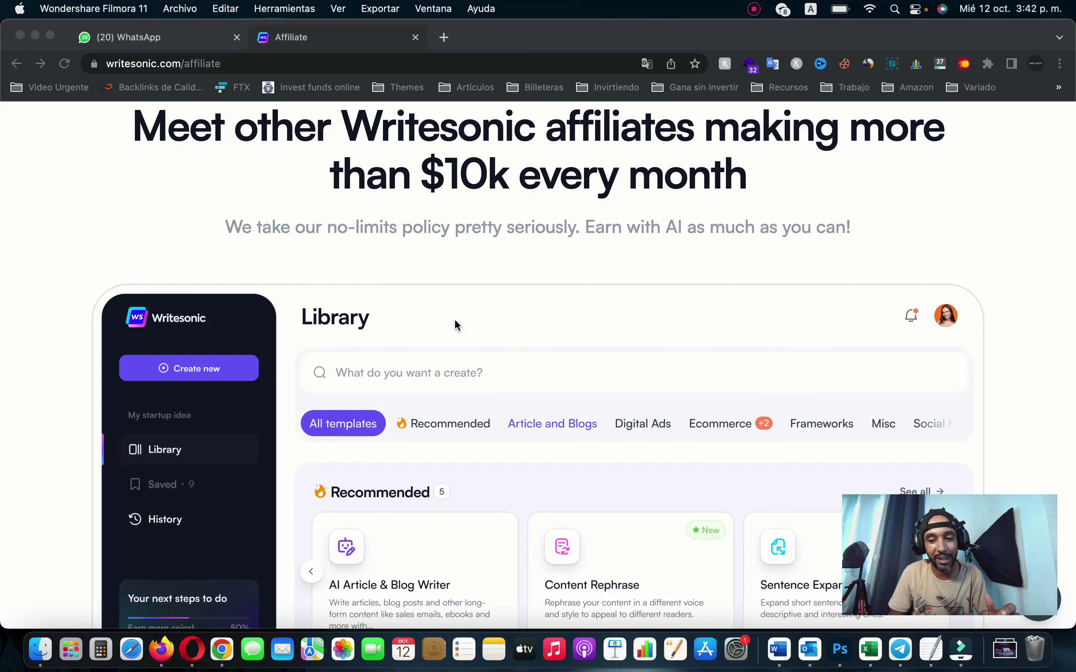
scroll(454, 320, "down", 2)
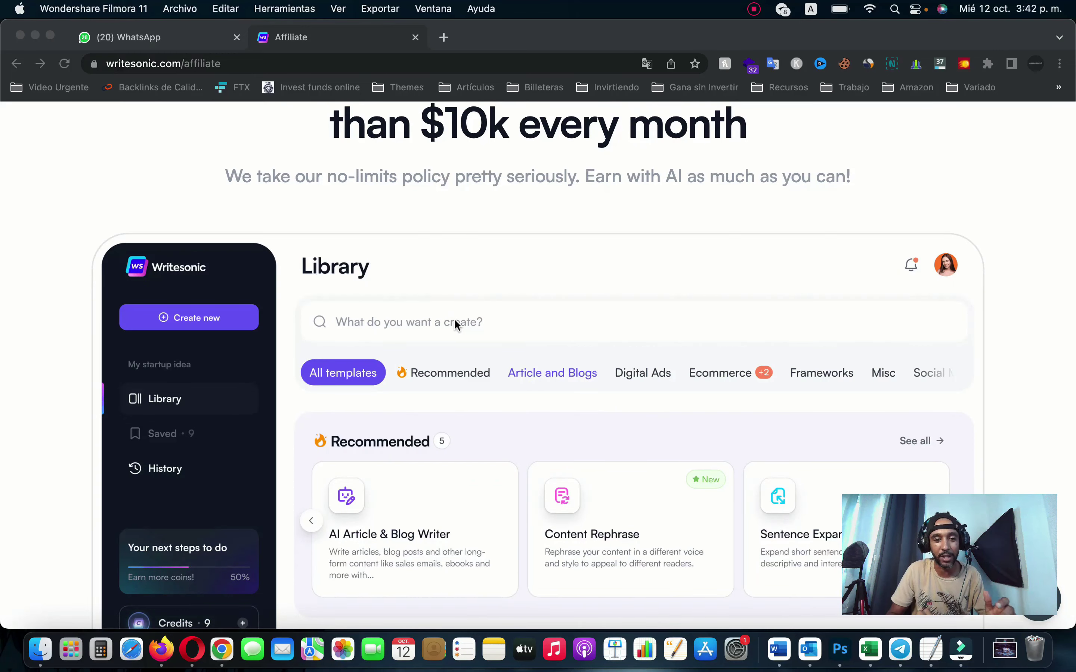
scroll(454, 323, "down", 10)
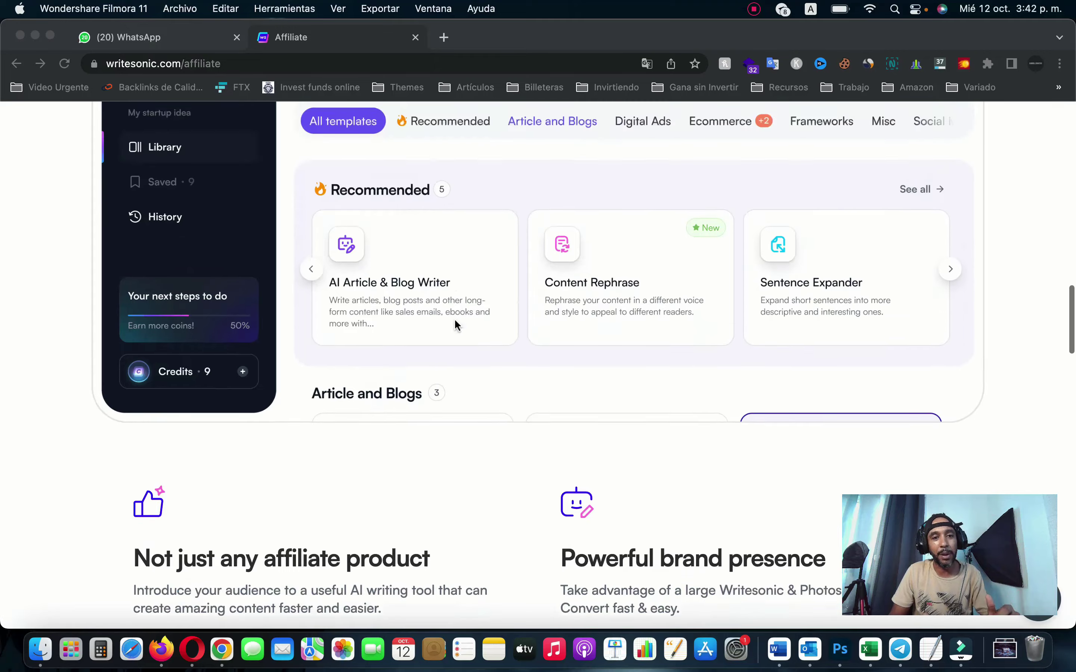
scroll(454, 319, "up", 8)
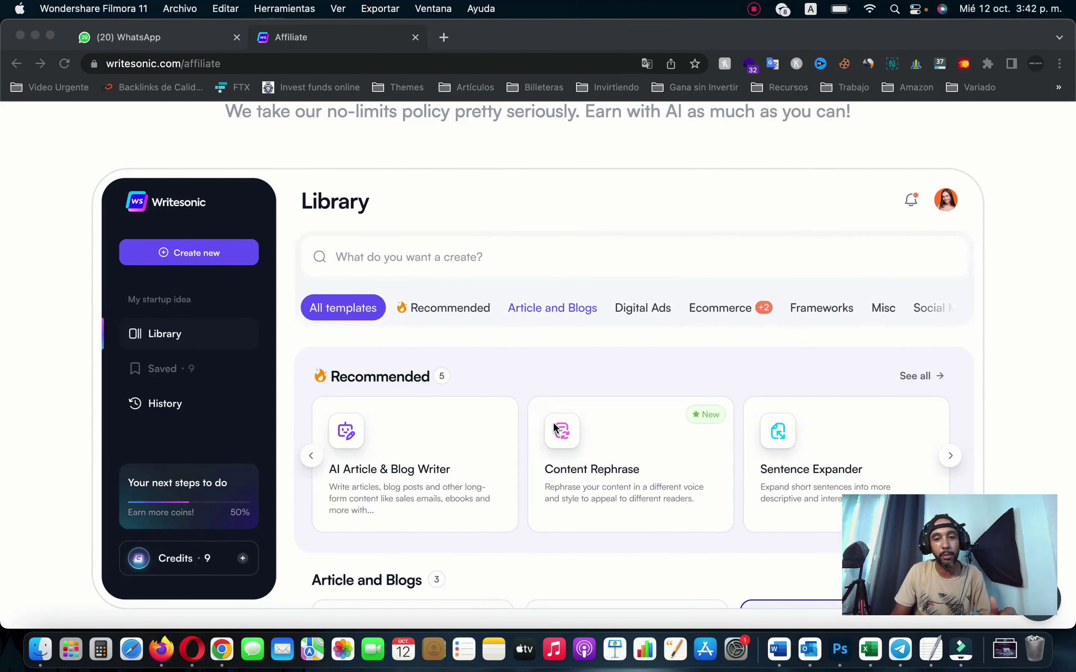
scroll(555, 428, "down", 2)
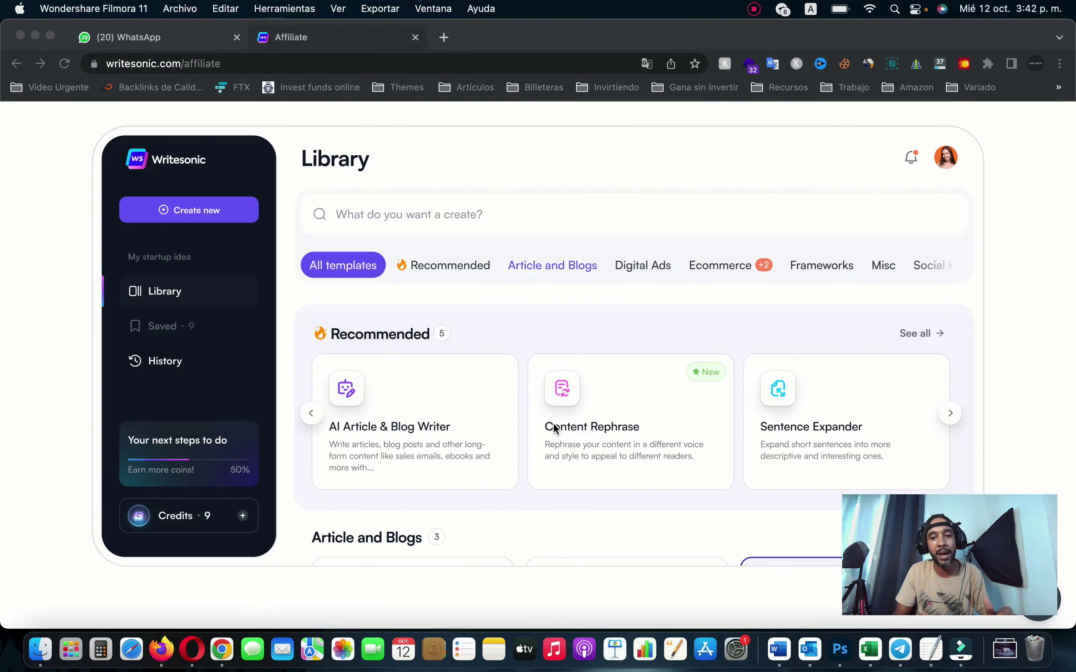
scroll(555, 428, "down", 5)
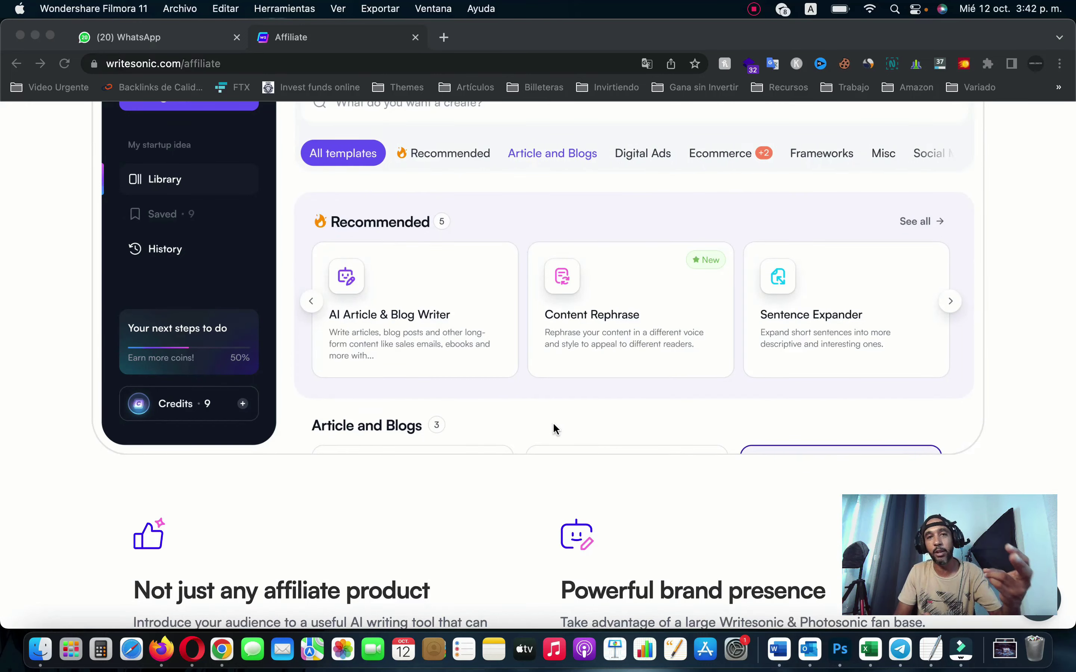
scroll(554, 427, "down", 7)
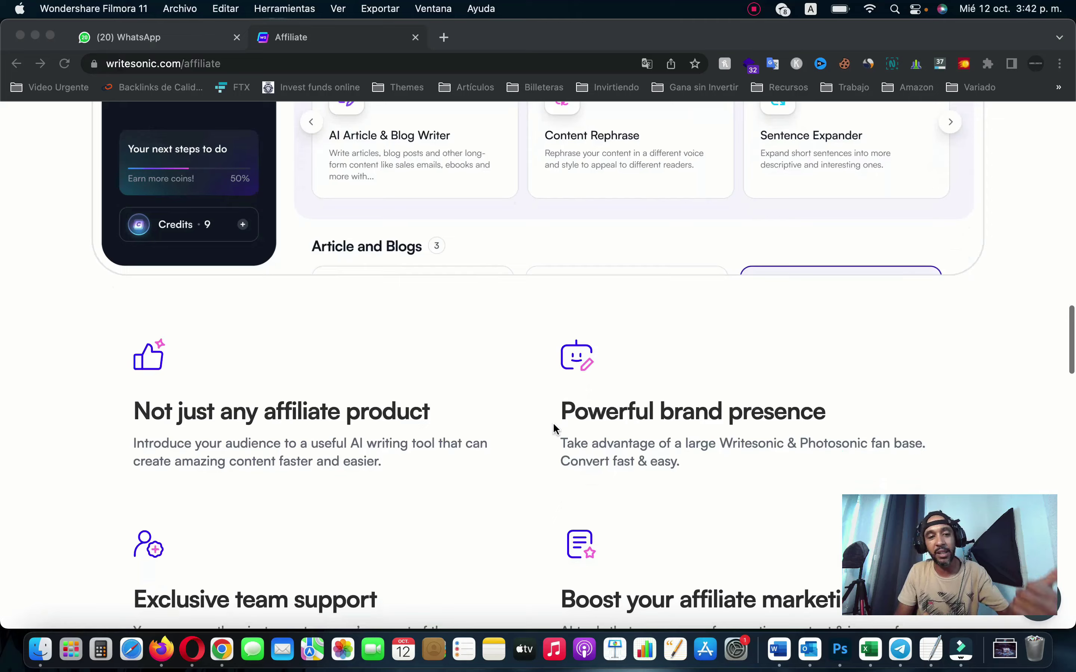
scroll(555, 429, "down", 3)
scroll(554, 428, "down", 20)
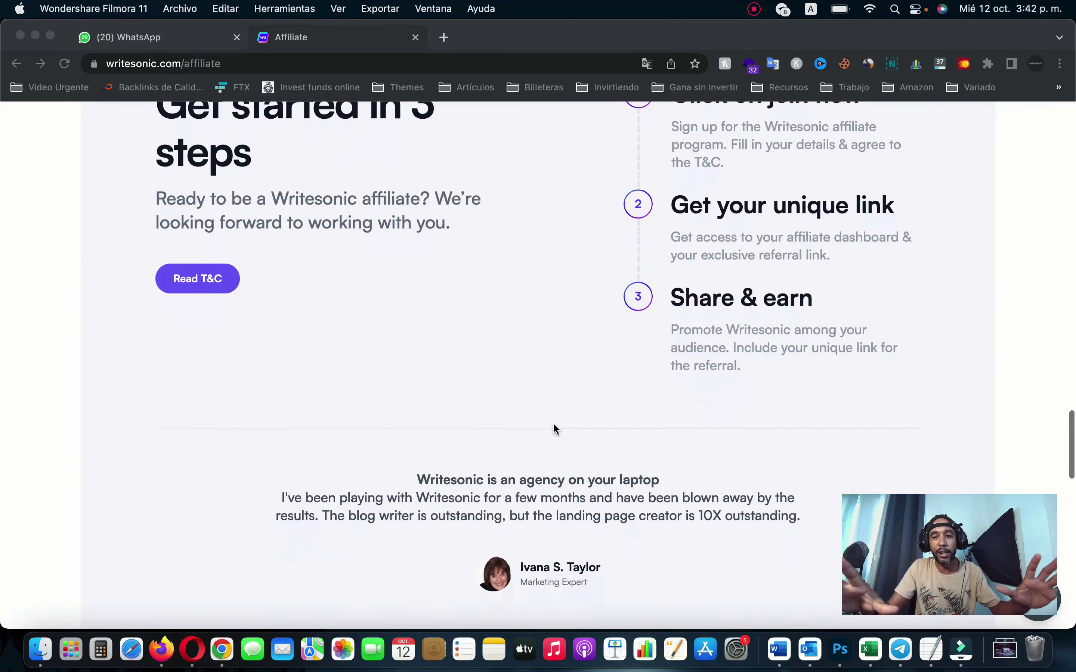
scroll(554, 427, "up", 20)
scroll(556, 430, "up", 20)
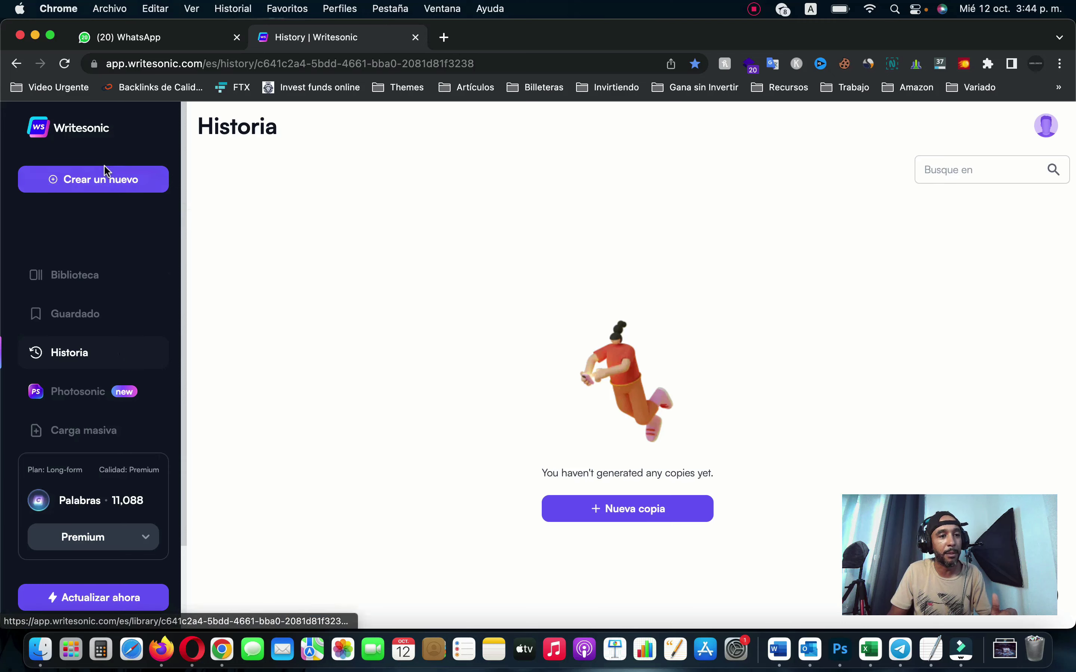
- Create a new project named Prueba
left_click(97, 186)
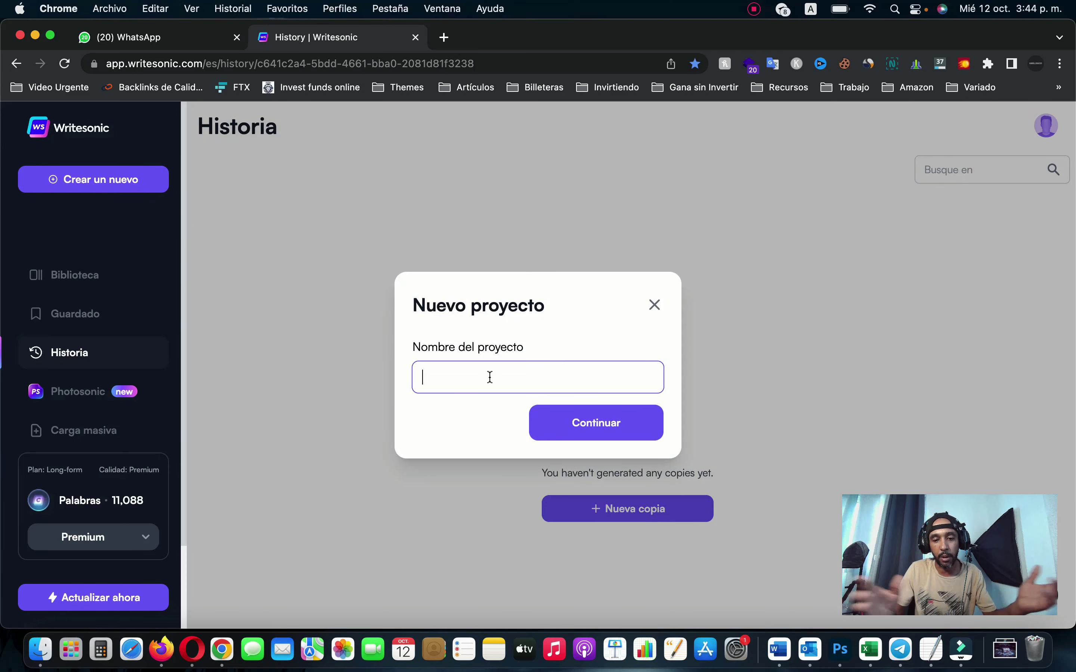
type("Prueba")
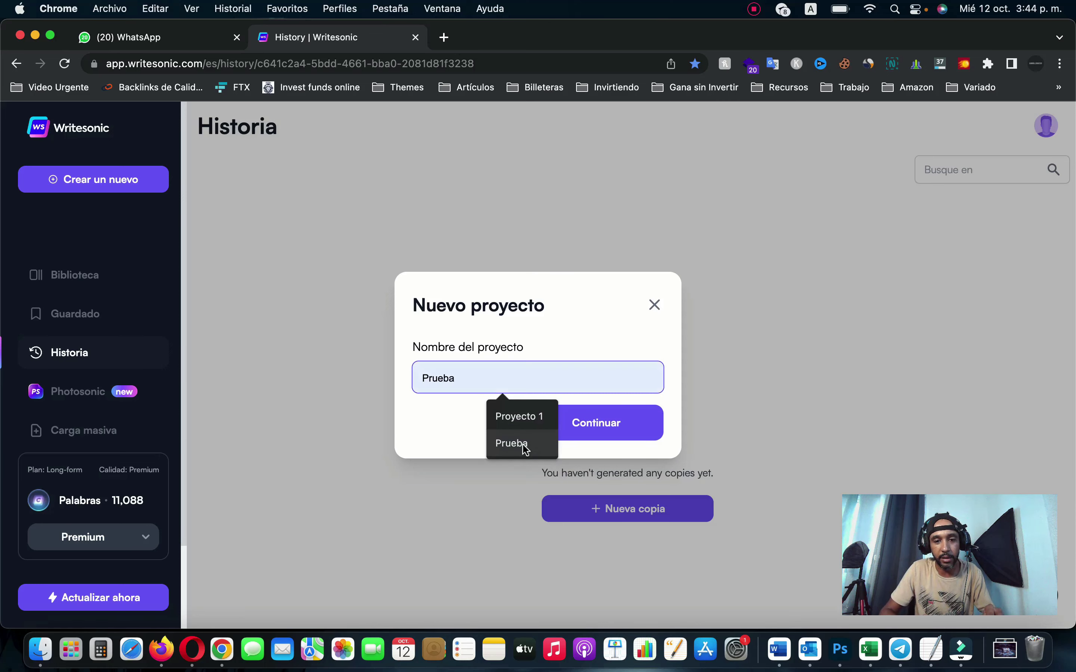
left_click(512, 443)
left_click(601, 417)
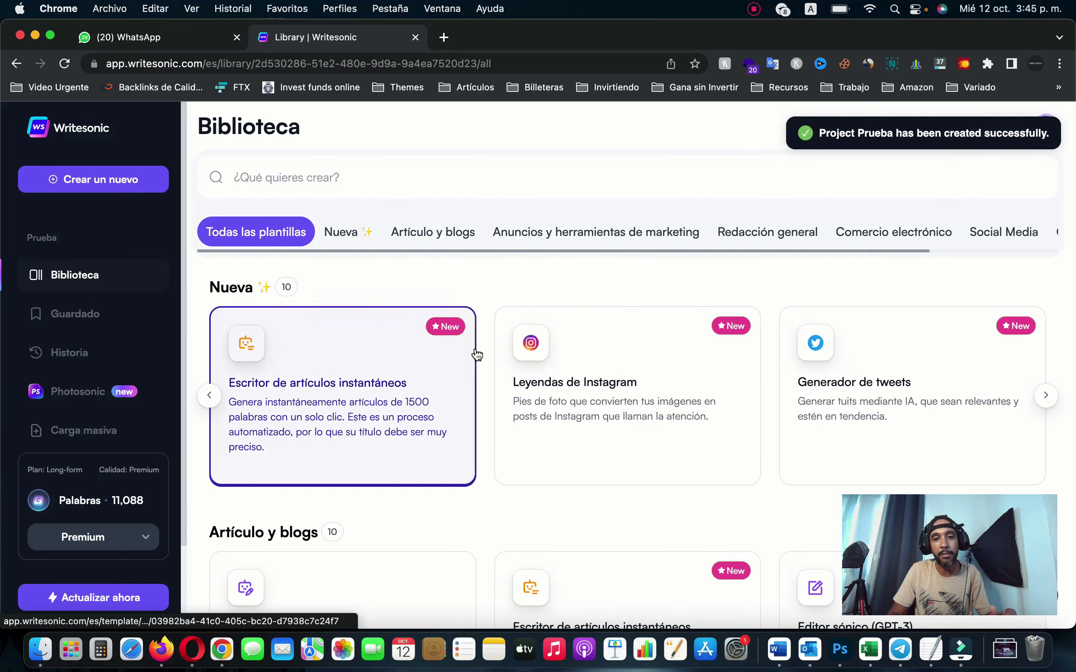
scroll(475, 356, "down", 1)
scroll(476, 358, "down", 3)
scroll(476, 358, "up", 3)
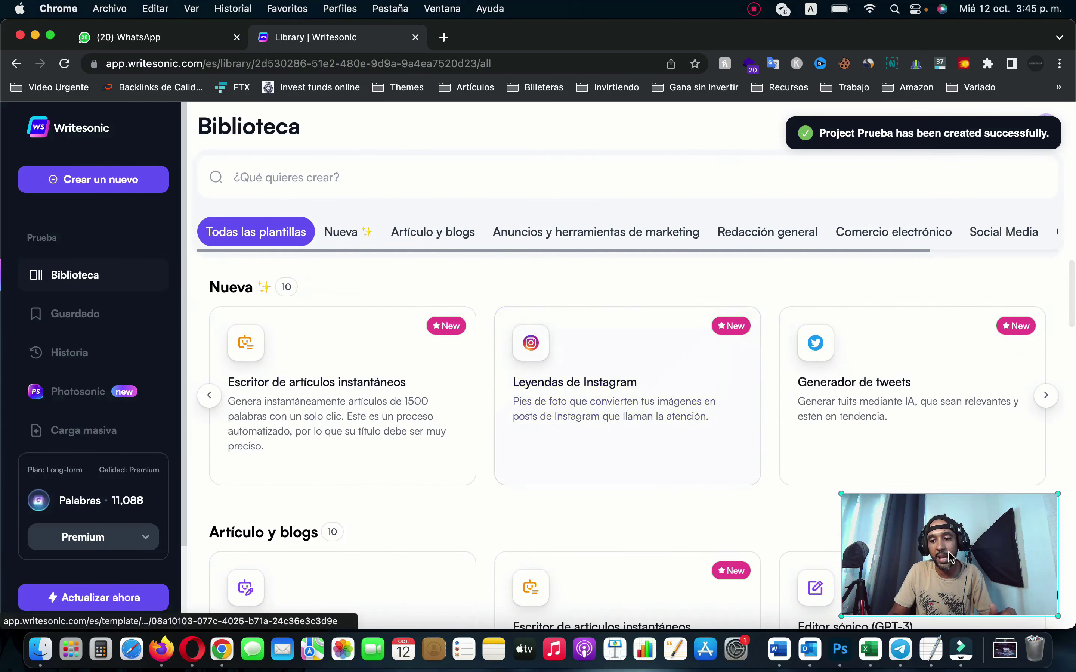
left_click(962, 567)
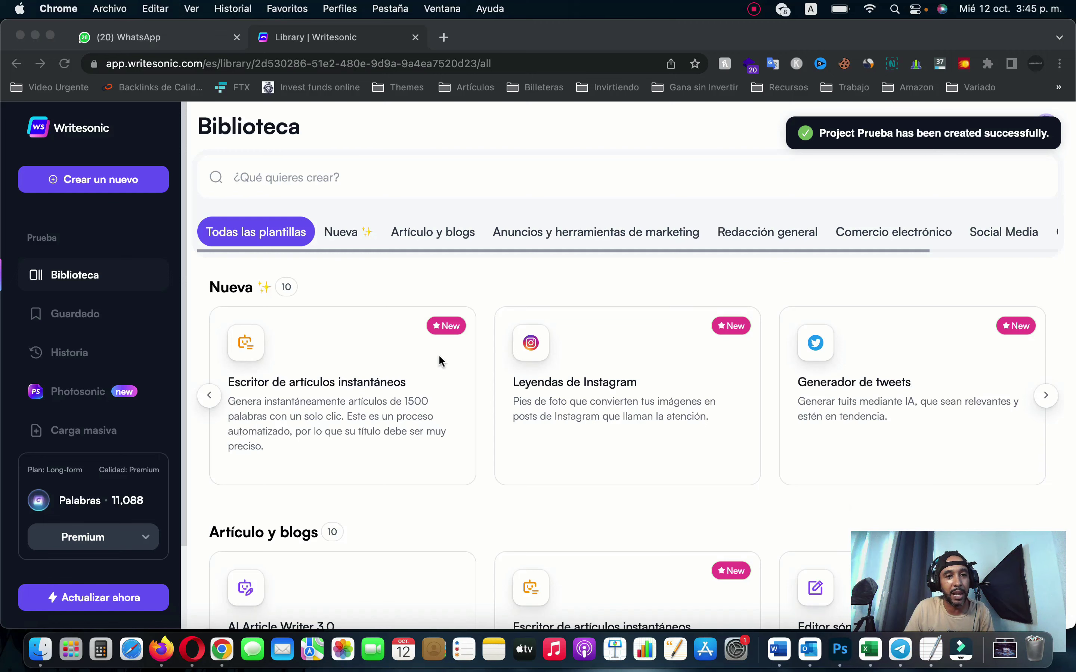
- Examine the writing templates available in the Artículo y blogs category of the library
left_click(432, 232)
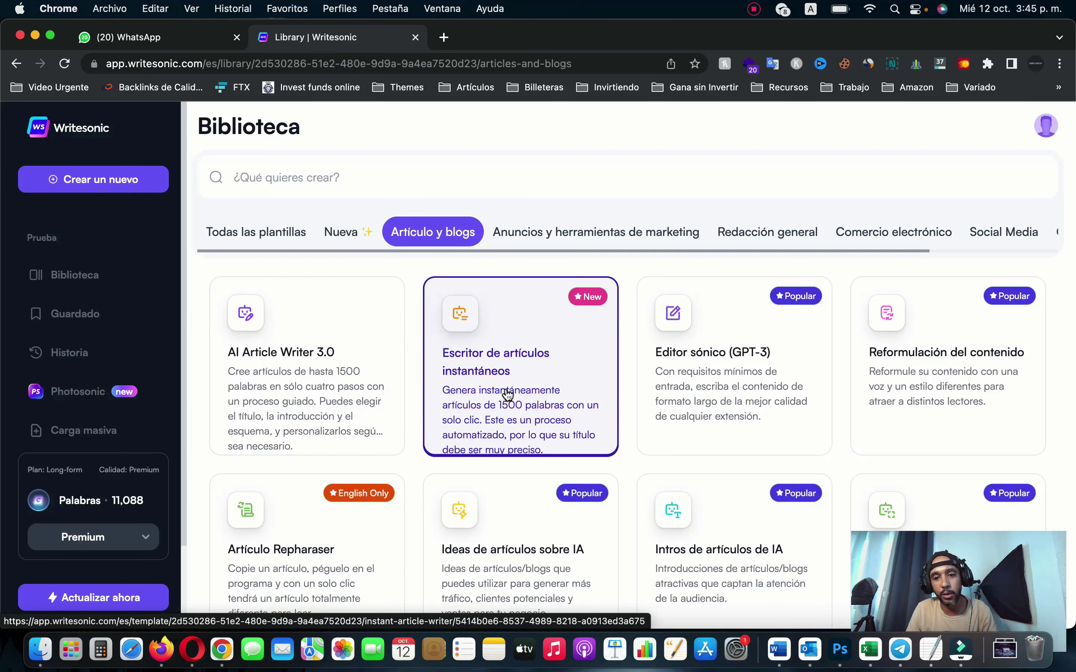
scroll(506, 393, "down", 1)
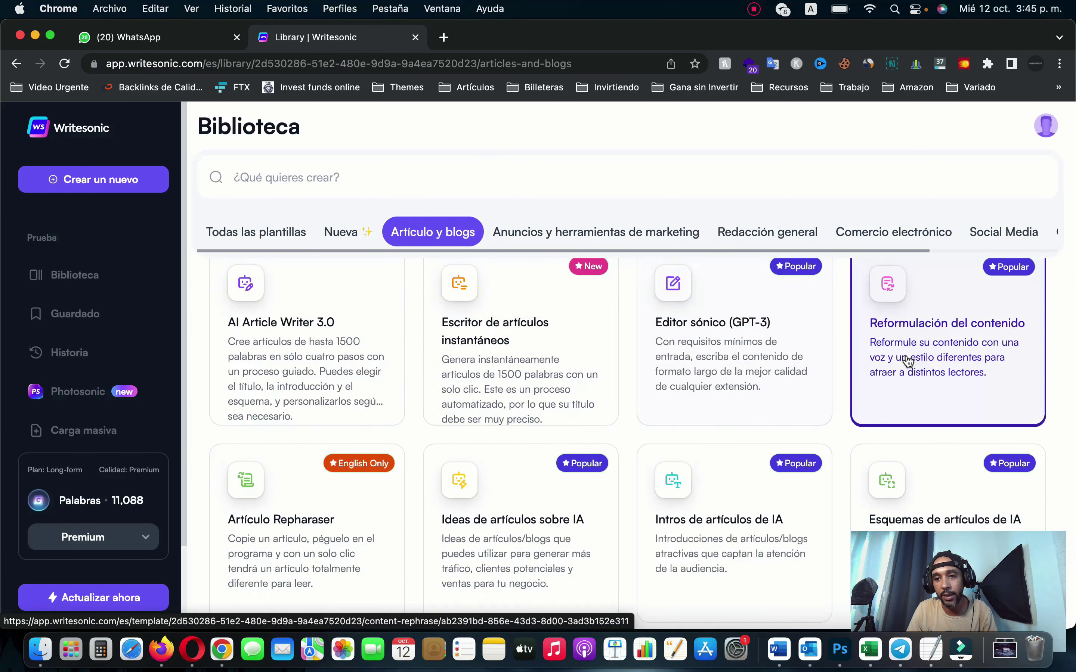
scroll(924, 360, "down", 2)
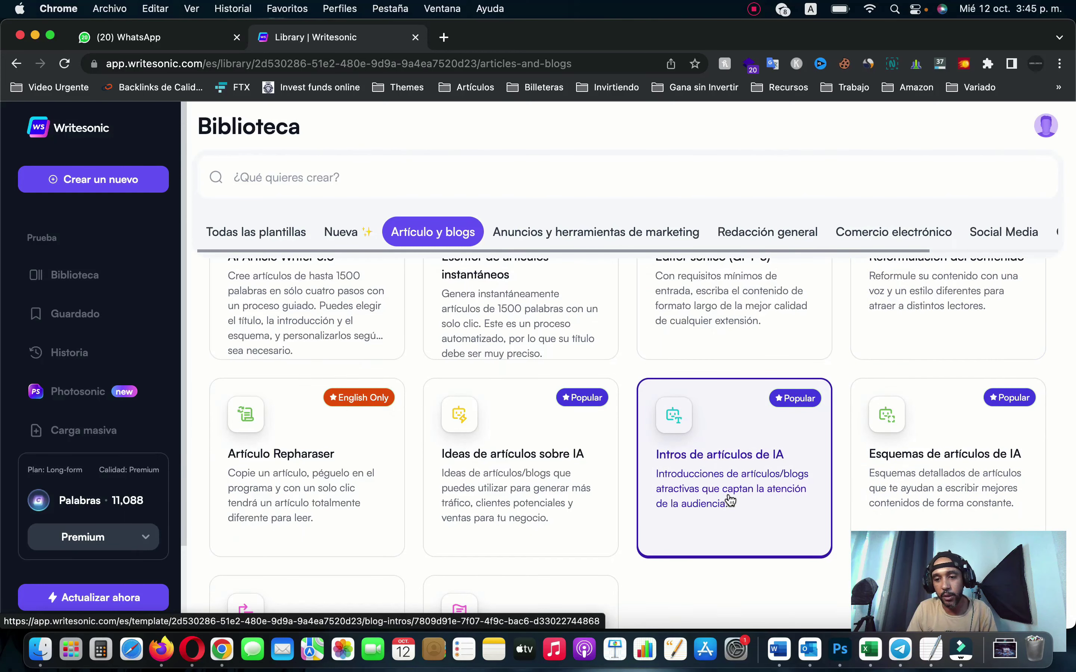
scroll(725, 502, "down", 1)
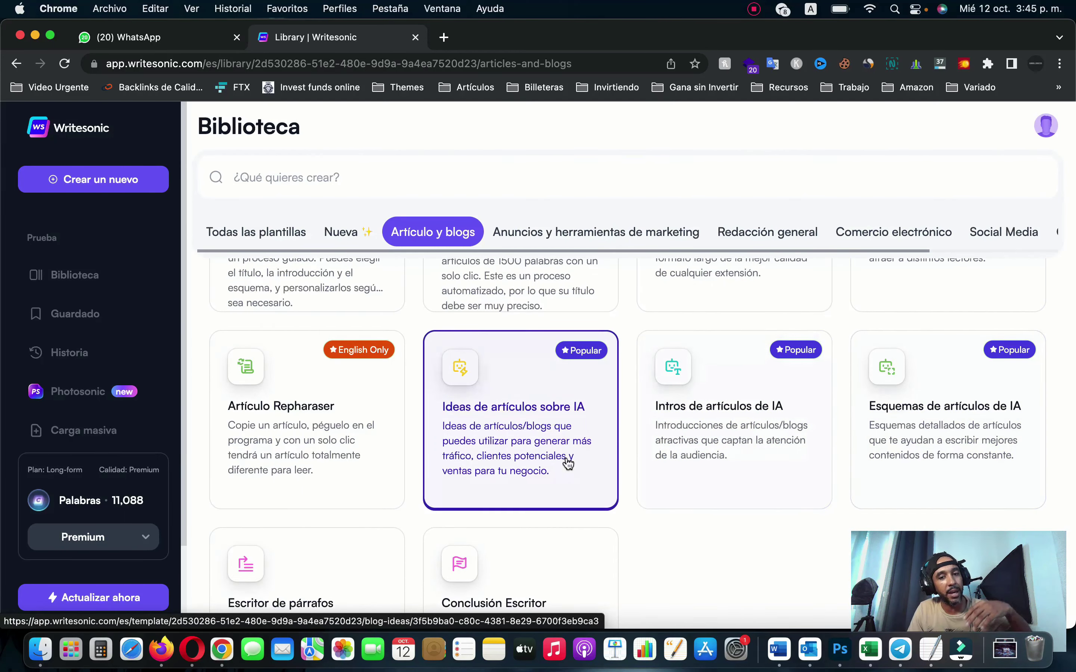
scroll(568, 464, "down", 2)
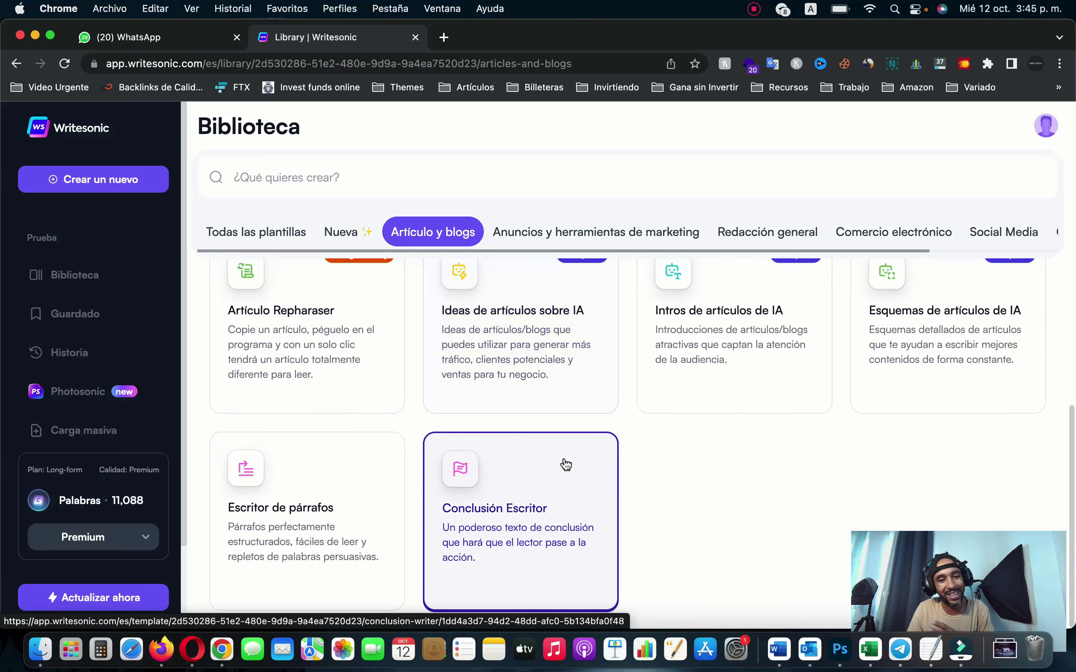
left_click_drag(925, 589, 918, 544)
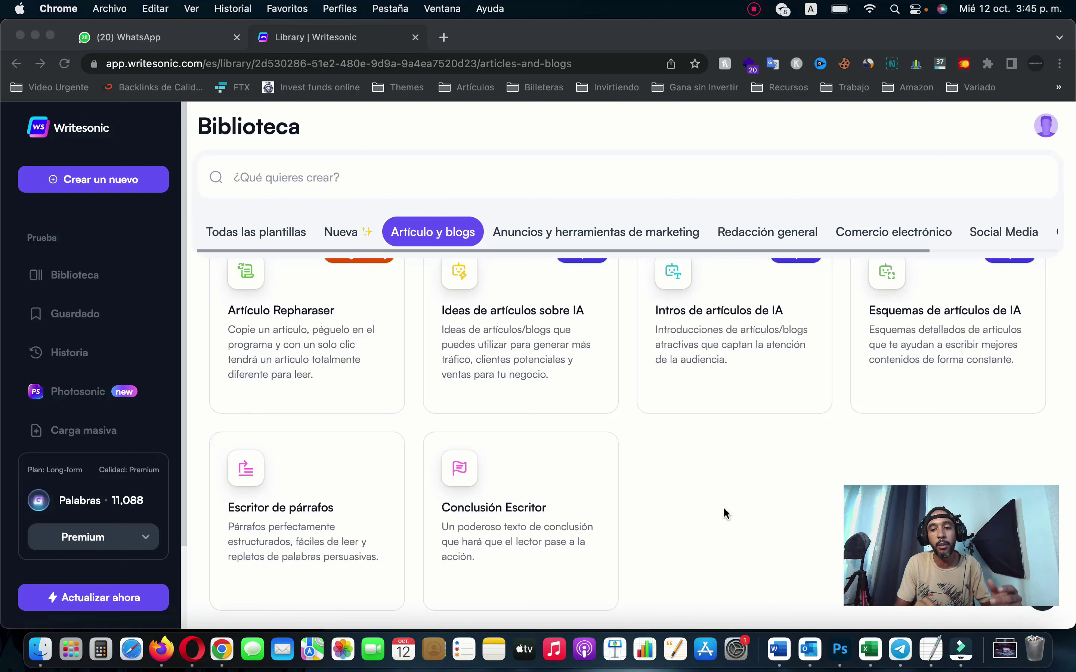
scroll(723, 509, "up", 2)
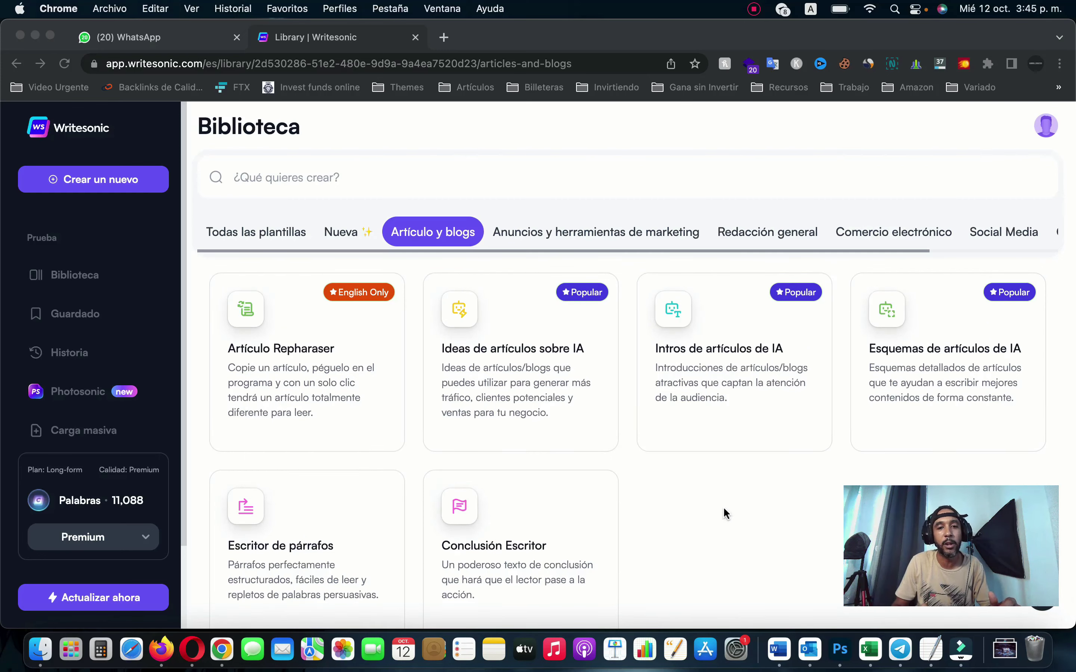
scroll(724, 524, "up", 5)
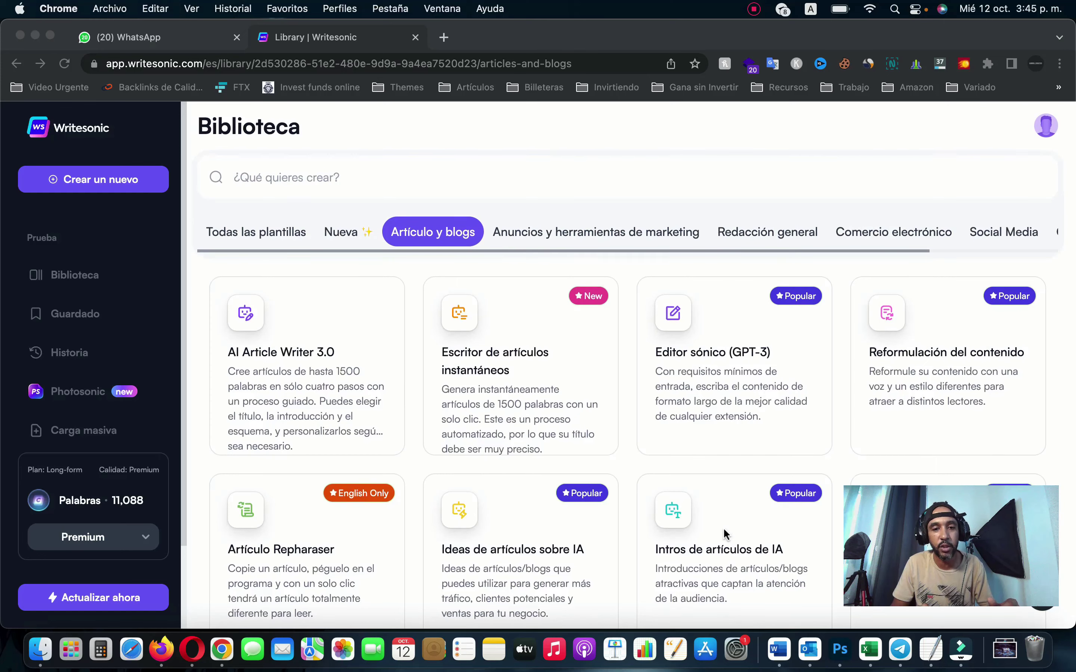
- Examine the Facebook, Google and LinkedIn ad templates in the Anuncios y herramientas de marketing category
left_click(542, 234)
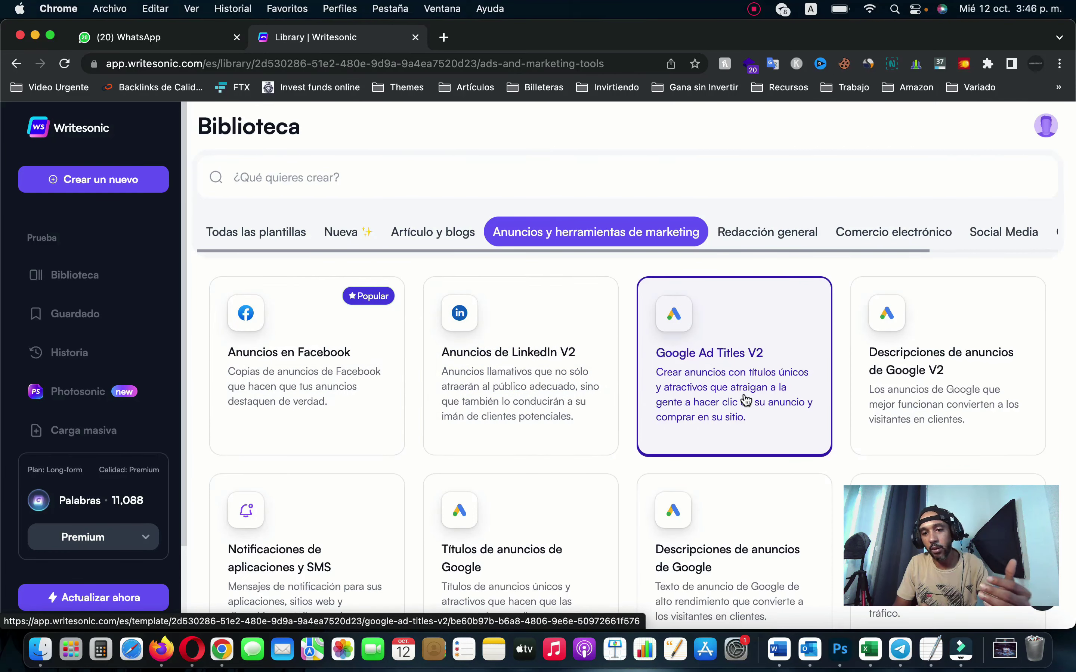
scroll(746, 401, "down", 2)
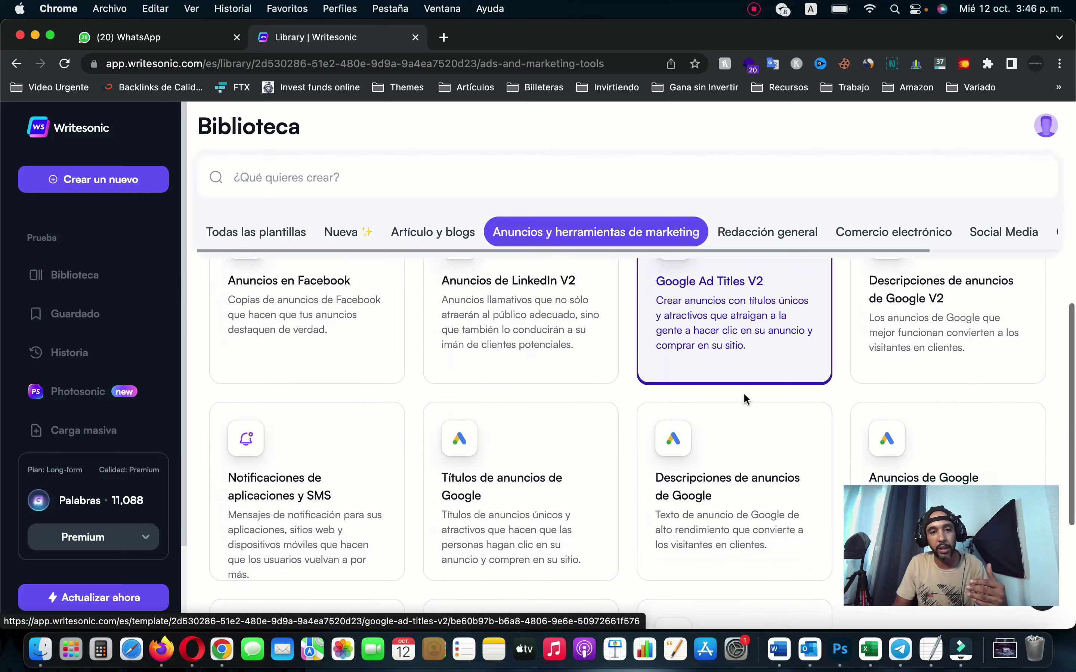
scroll(599, 438, "down", 3)
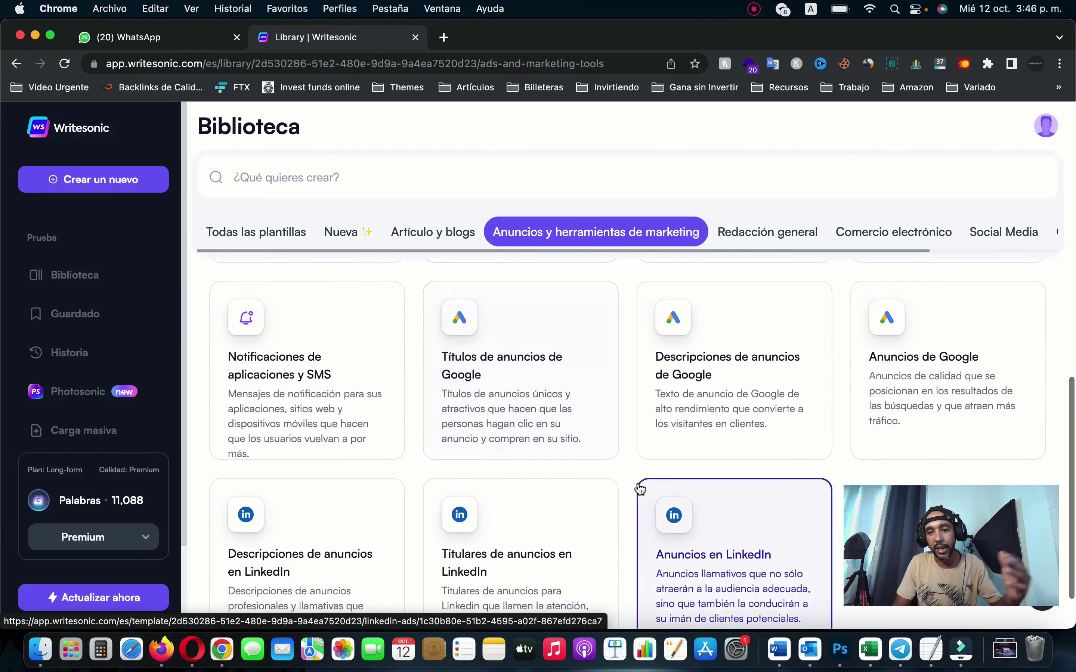
scroll(639, 487, "down", 1)
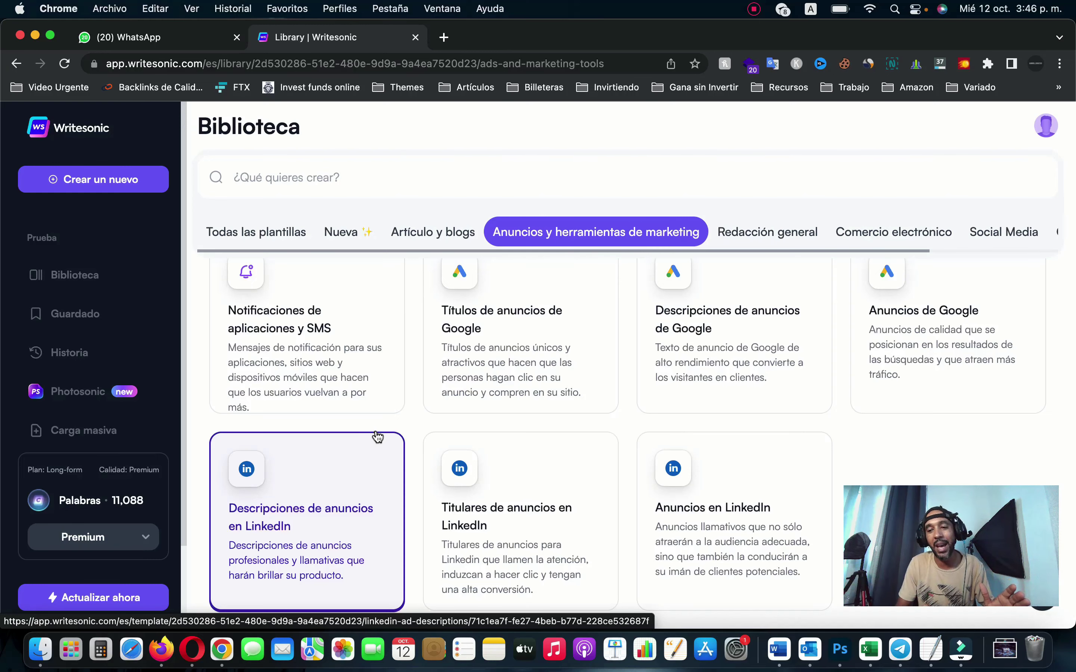
scroll(377, 437, "up", 3)
- Look through the templates in the Redacción general, Comercio electrónico and Social Media categories
left_click(771, 233)
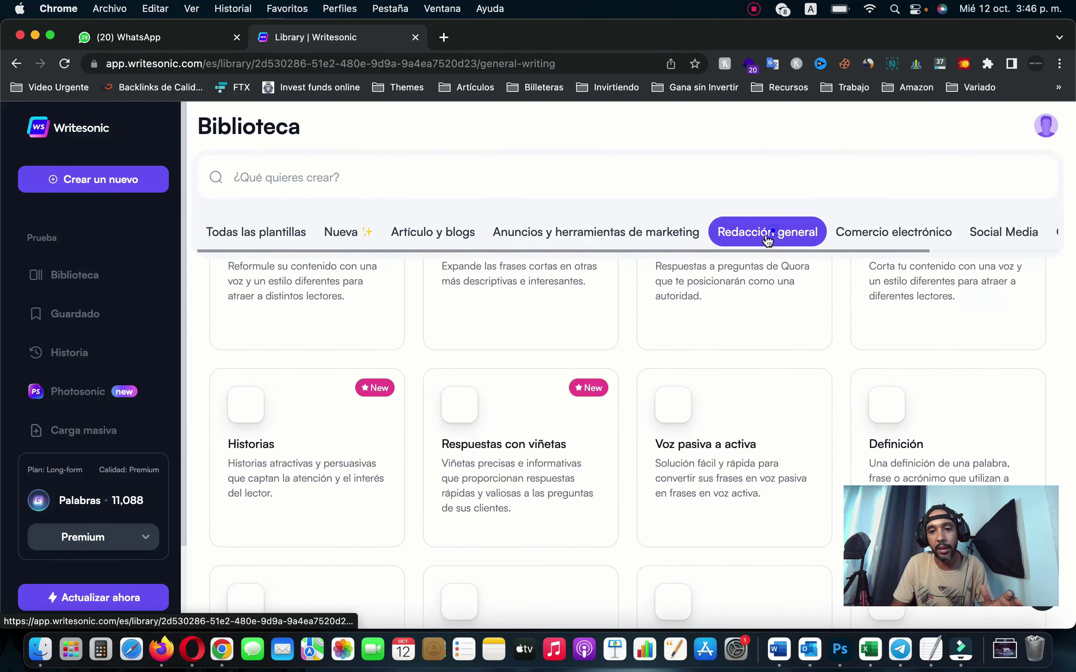
scroll(799, 361, "up", 3)
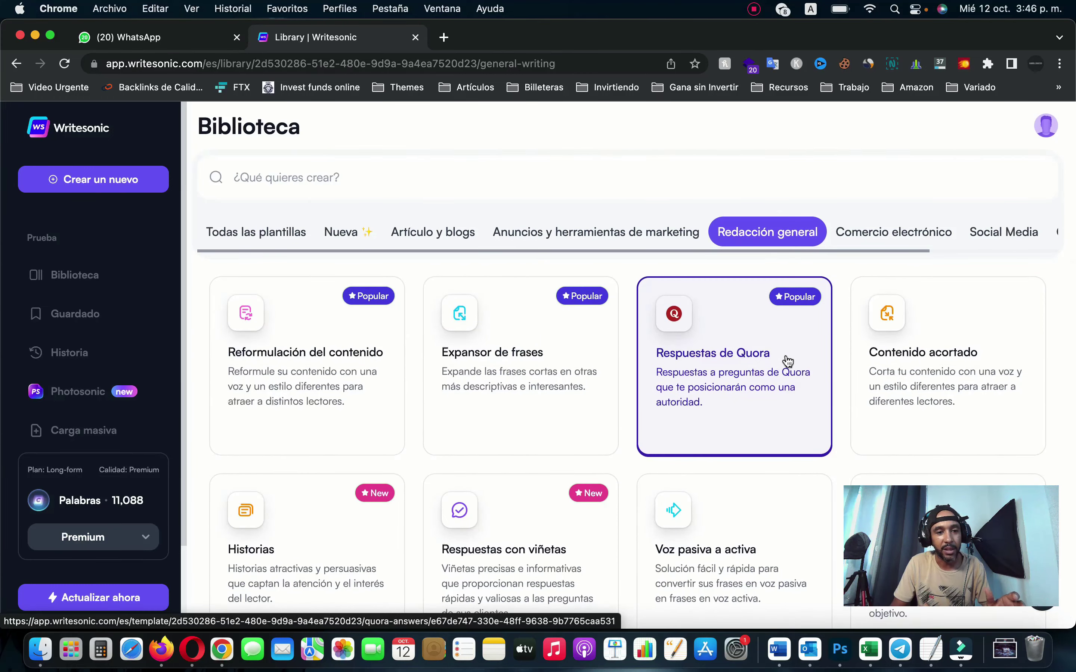
left_click(920, 232)
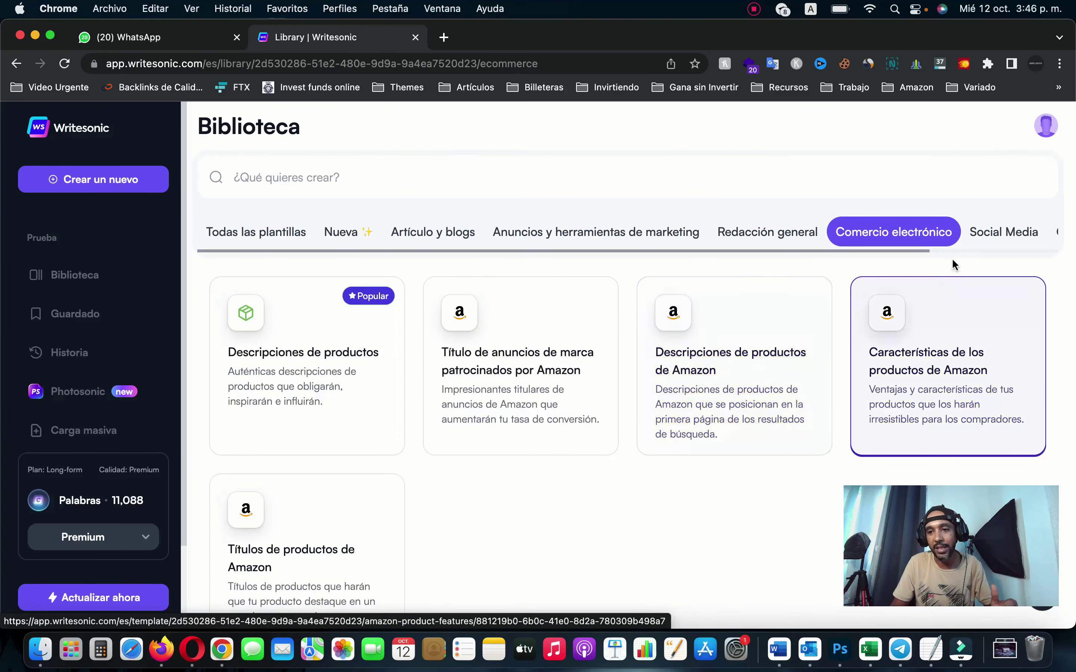
left_click(1008, 233)
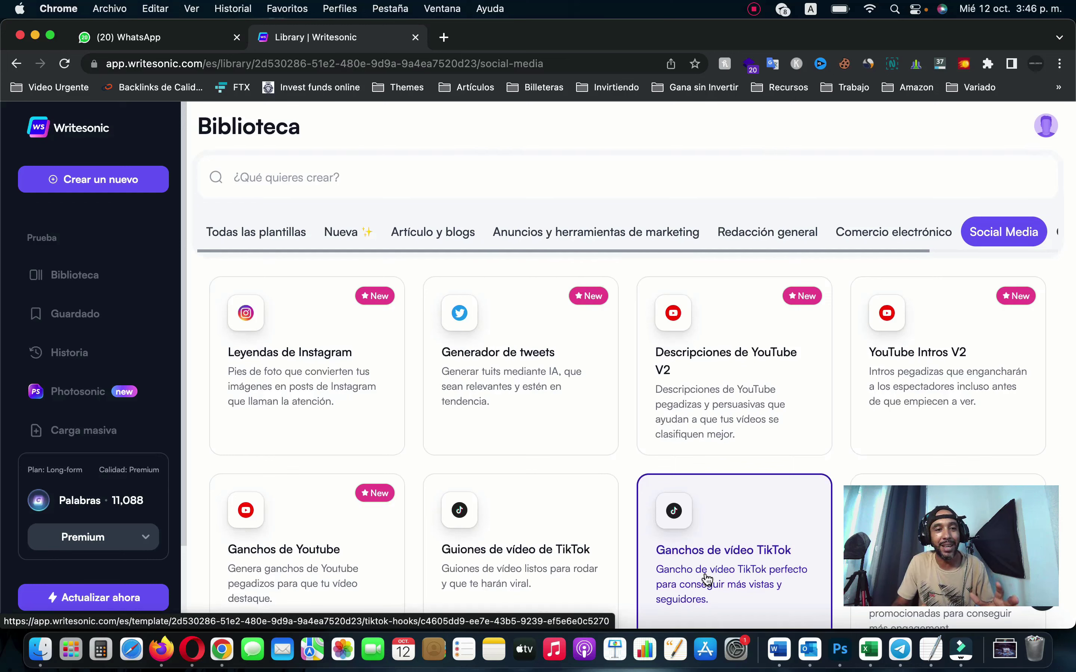
- Show the Artículo y blogs templates, and switch on the Keywords Everywhere extension from a new browser tab
left_click(454, 229)
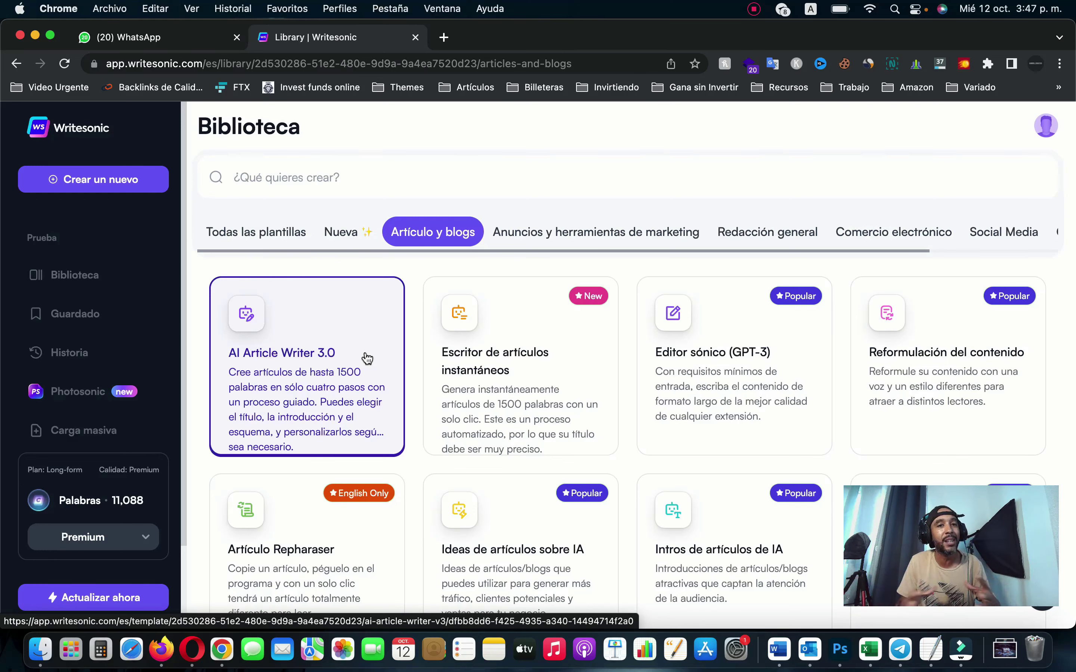
left_click(444, 38)
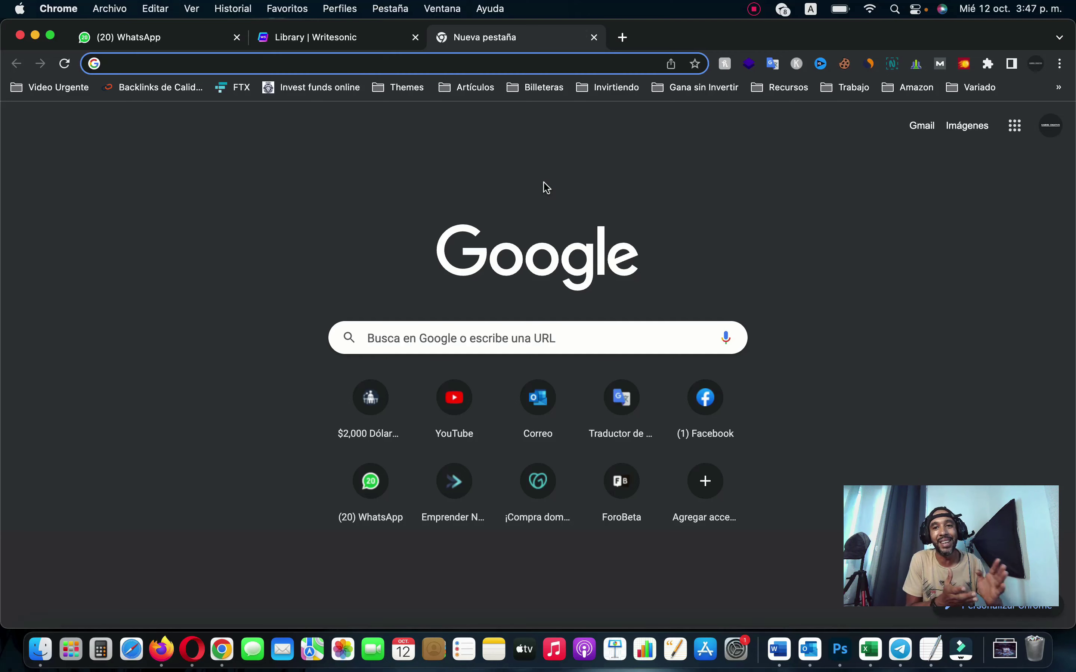
left_click(797, 64)
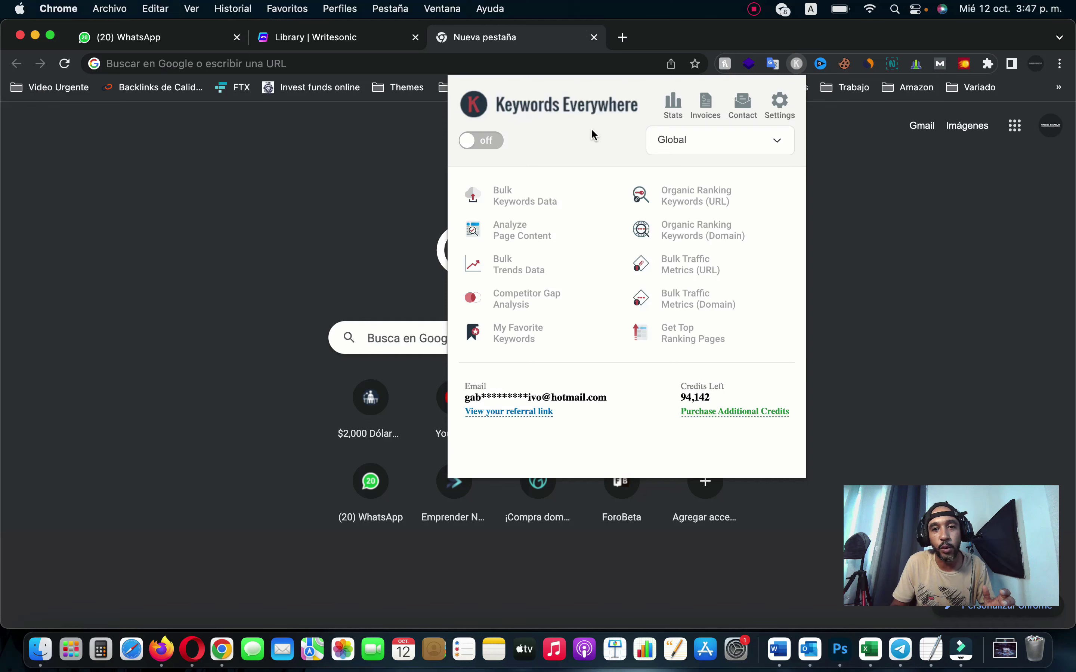
left_click(495, 144)
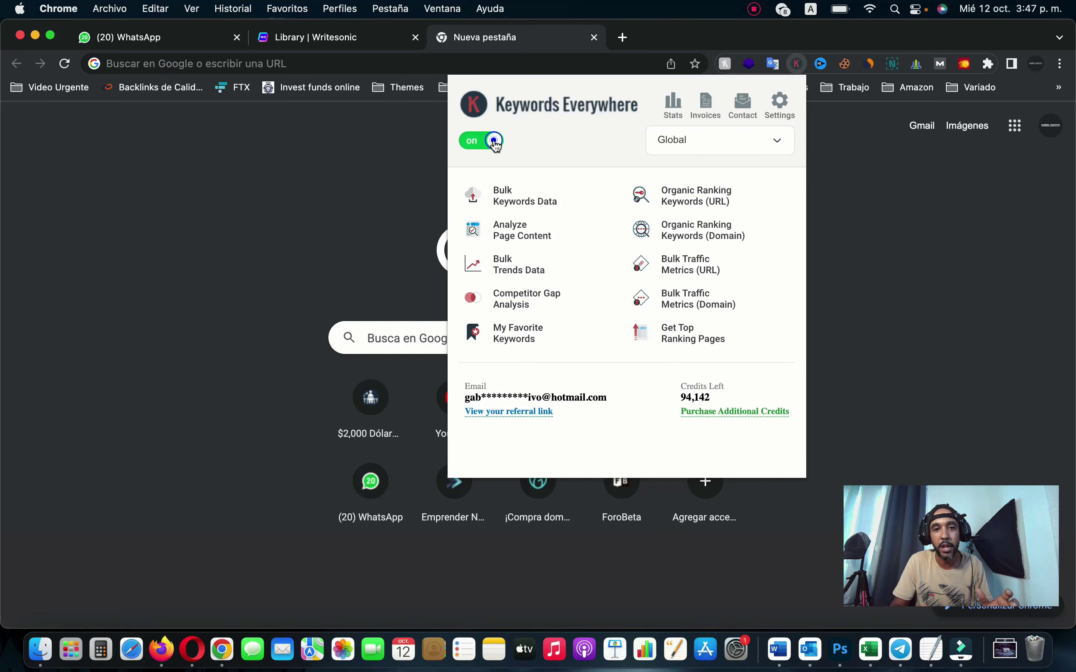
left_click(352, 188)
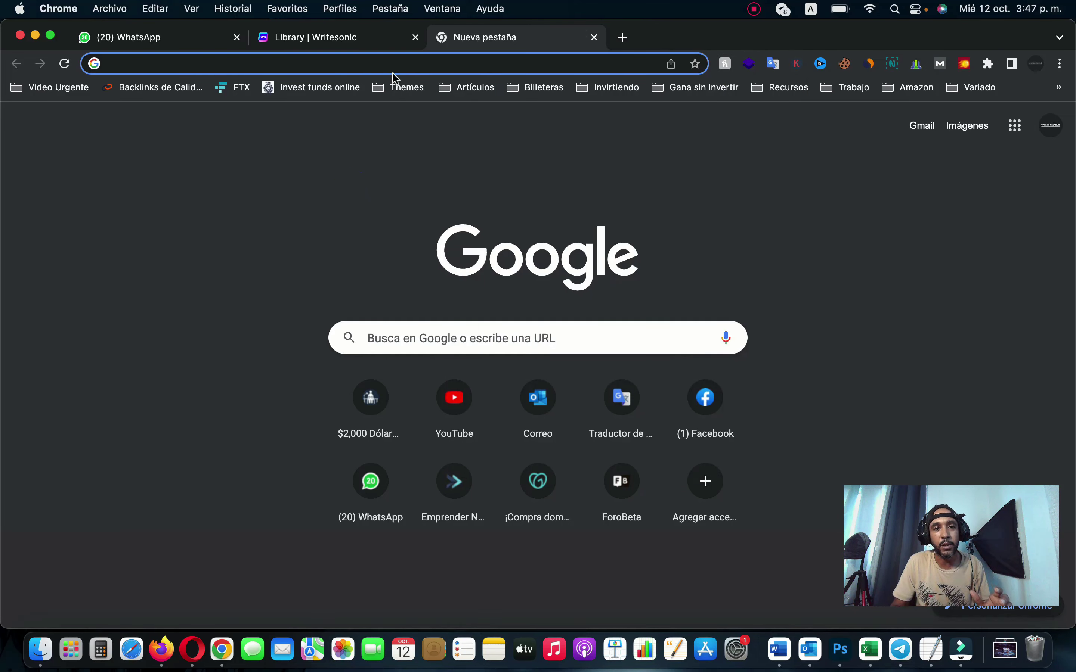
- Copy the word writesonic from the library's web address and search Google for it in the new tab
left_click(332, 38)
double_click(156, 65)
key("super+c")
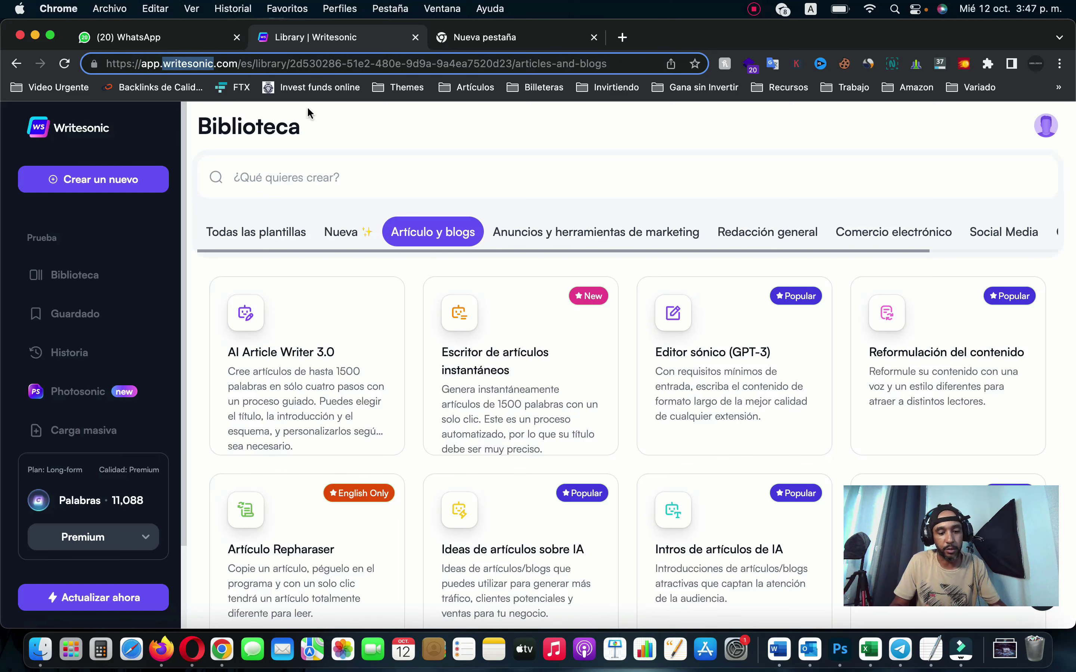
left_click(470, 31)
key("super+v")
key("Return")
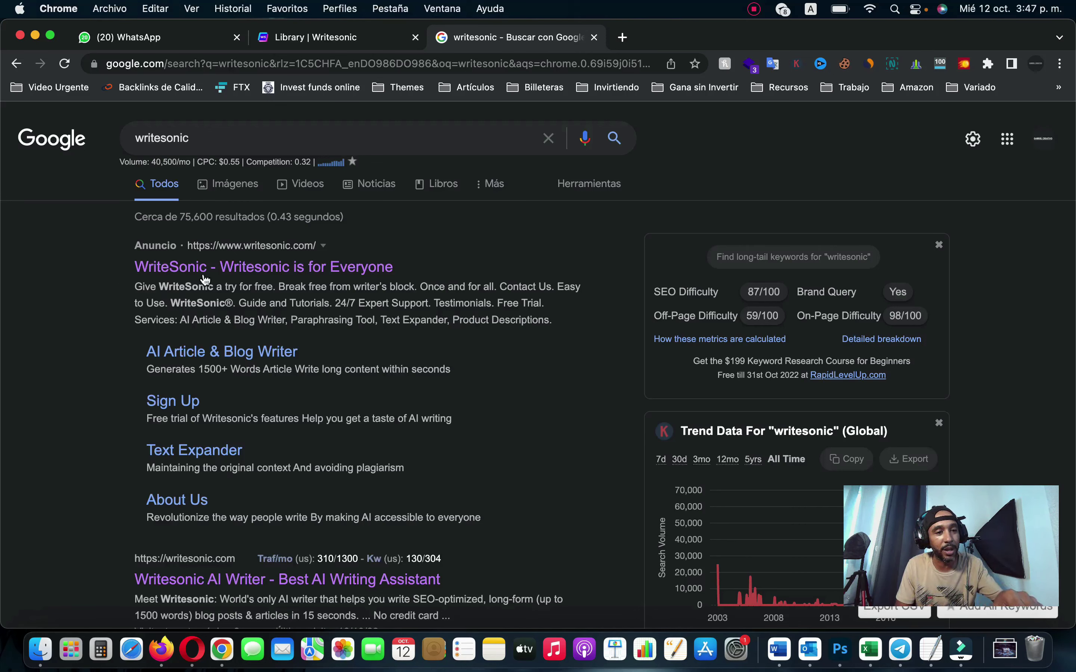
- Examine the first page of Google results for writesonic, including the long-tail keywords and related searches
scroll(187, 310, "down", 10)
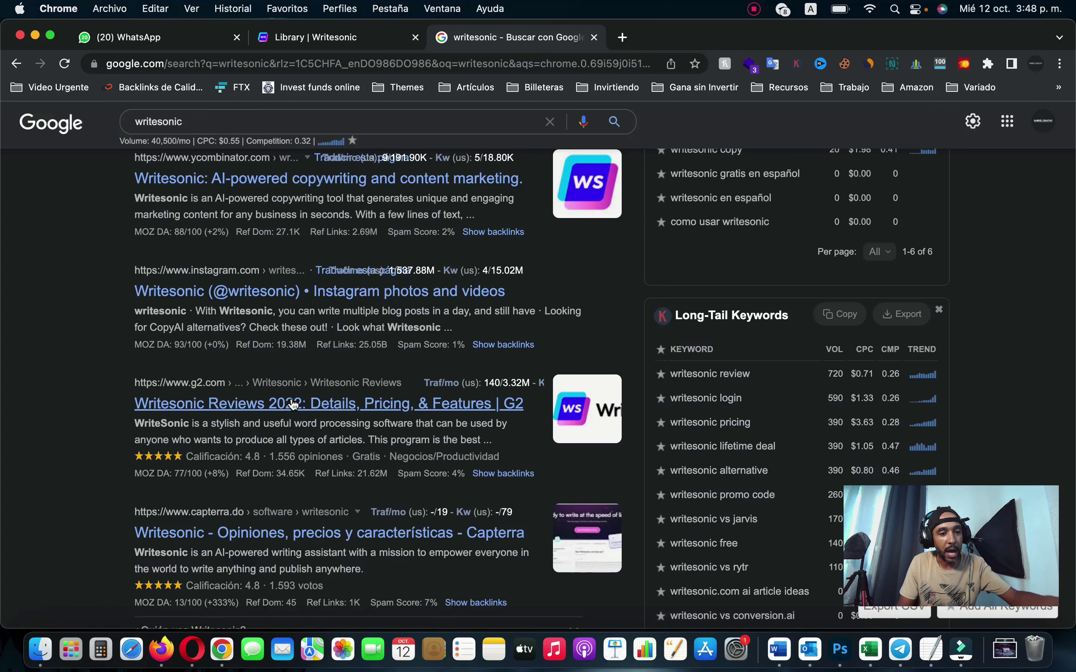
scroll(289, 400, "down", 1)
scroll(292, 399, "down", 1)
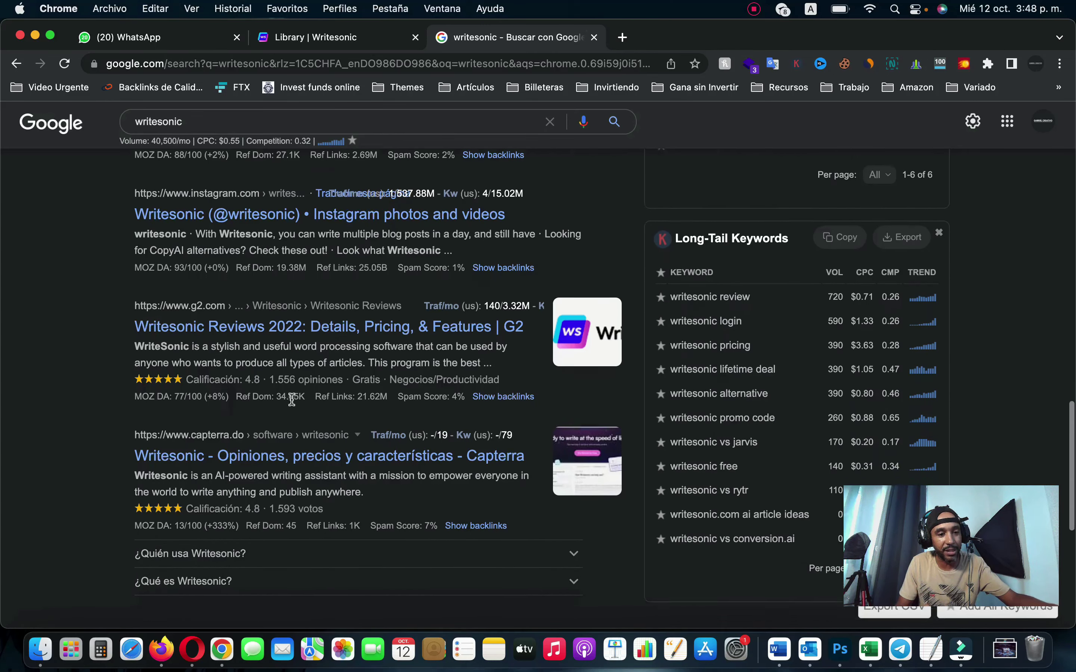
scroll(321, 466, "down", 1)
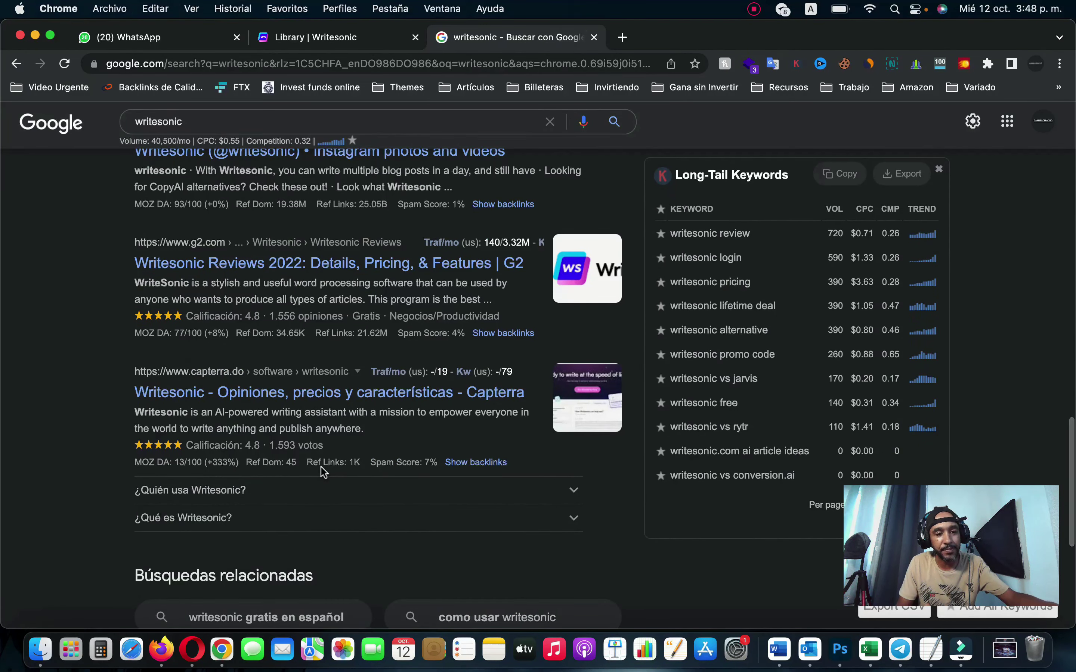
scroll(320, 467, "down", 7)
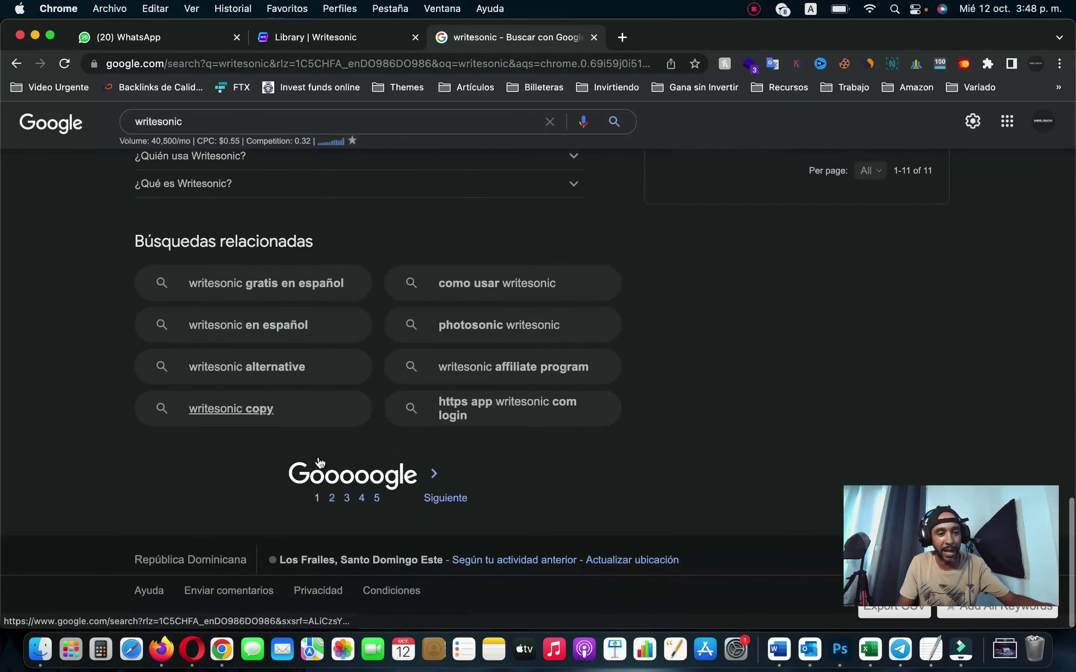
- Examine the second page of Google results for writesonic, dismiss the translation prompt and view the search suggestions
left_click(332, 512)
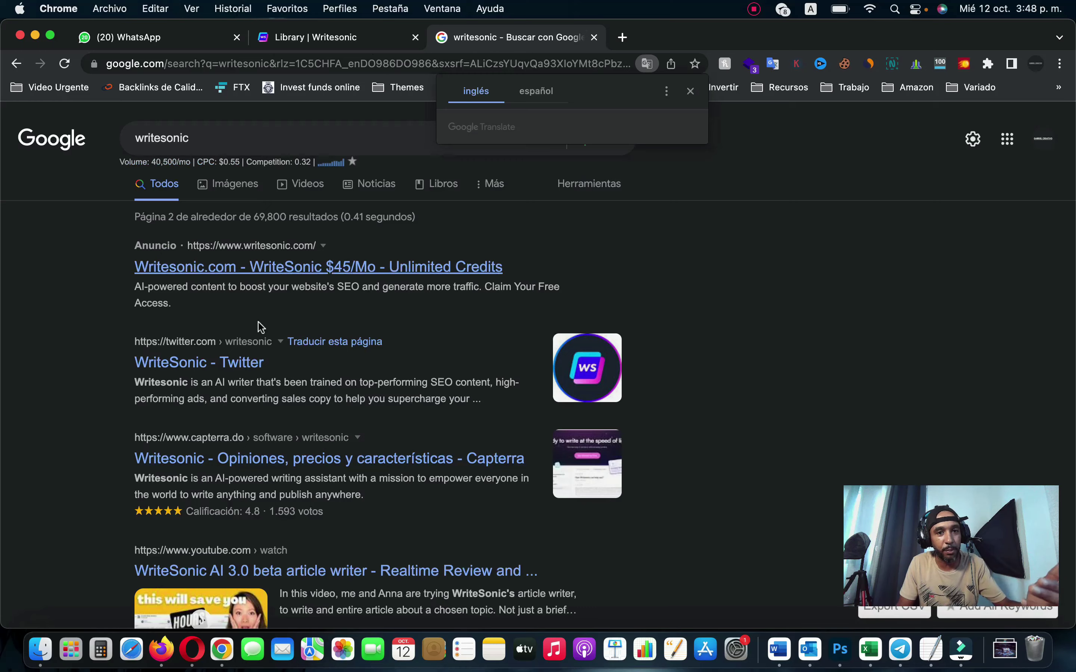
scroll(318, 445, "down", 1)
scroll(318, 444, "down", 2)
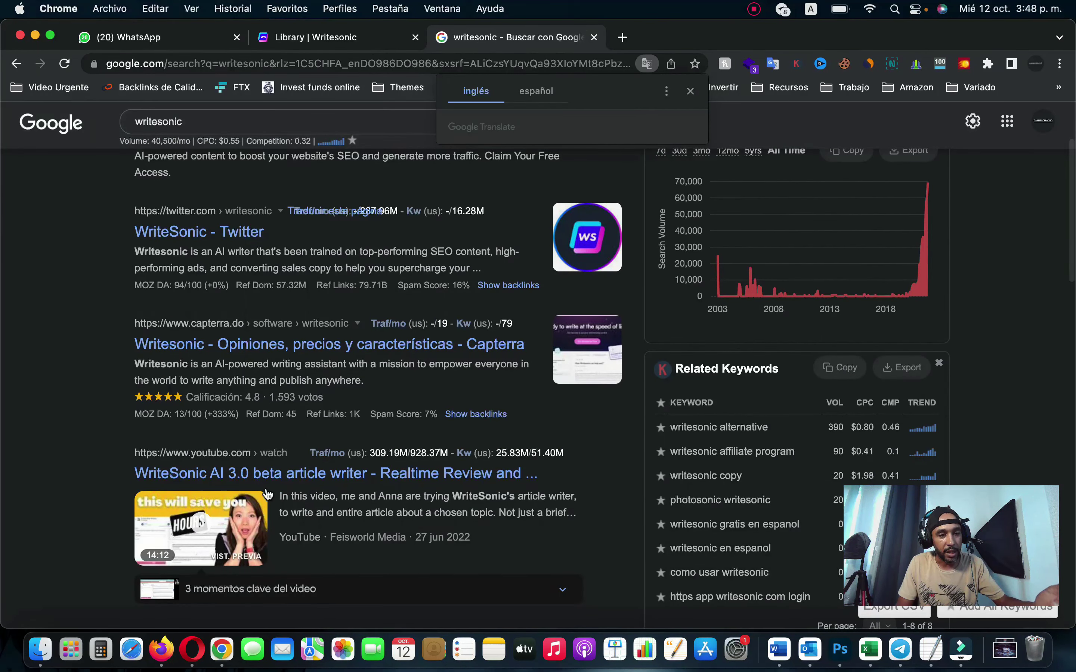
scroll(334, 518, "down", 1)
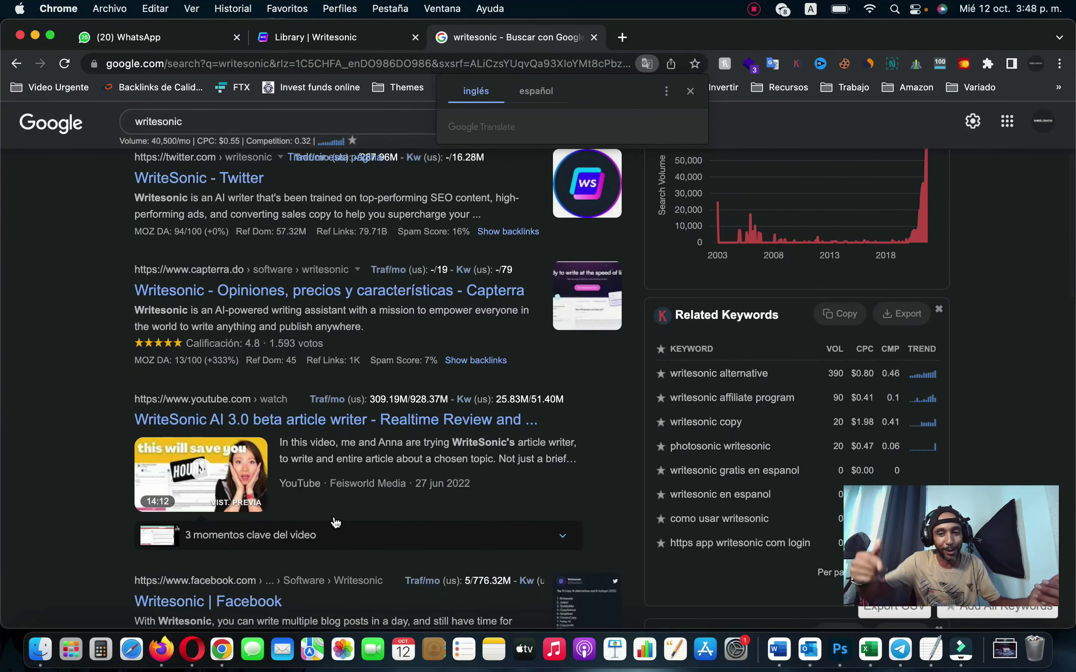
scroll(336, 523, "down", 9)
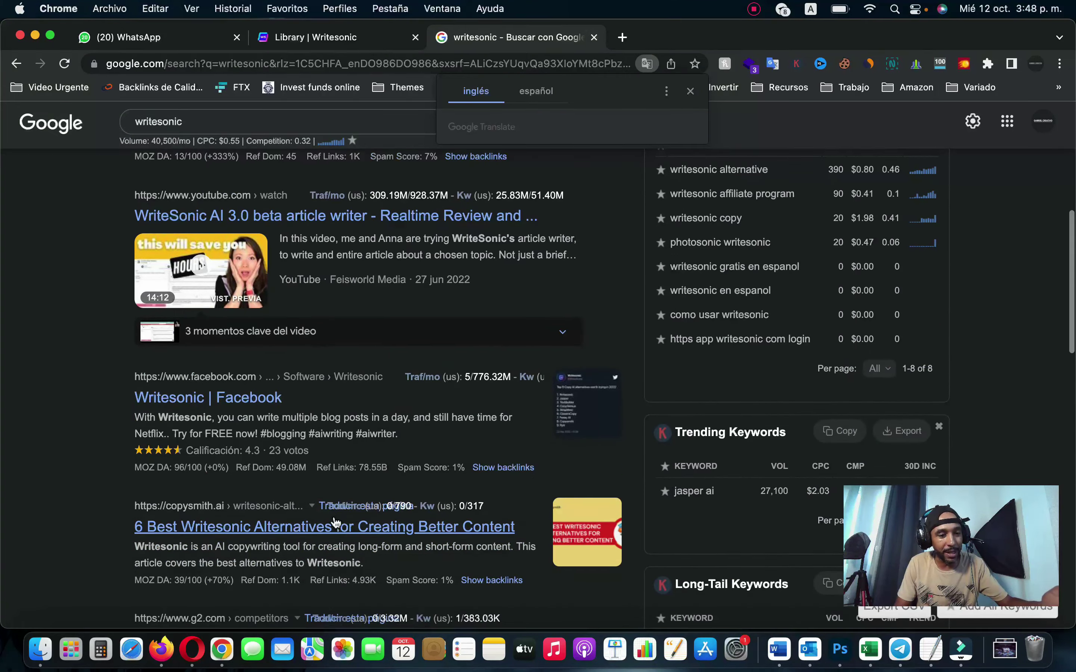
scroll(336, 520, "down", 1)
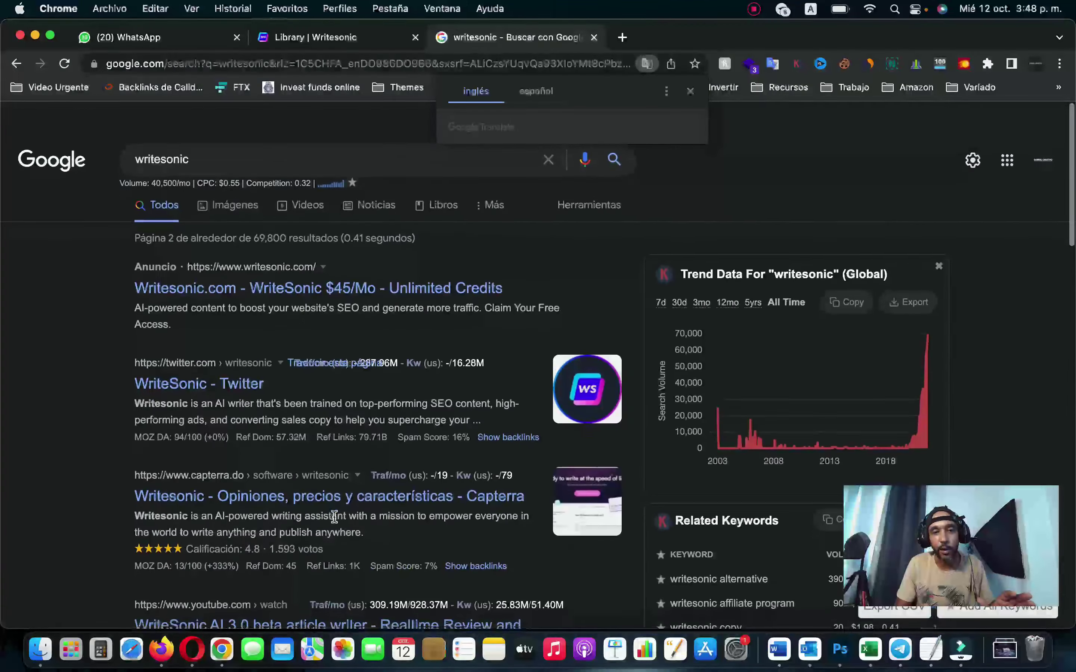
left_click(690, 90)
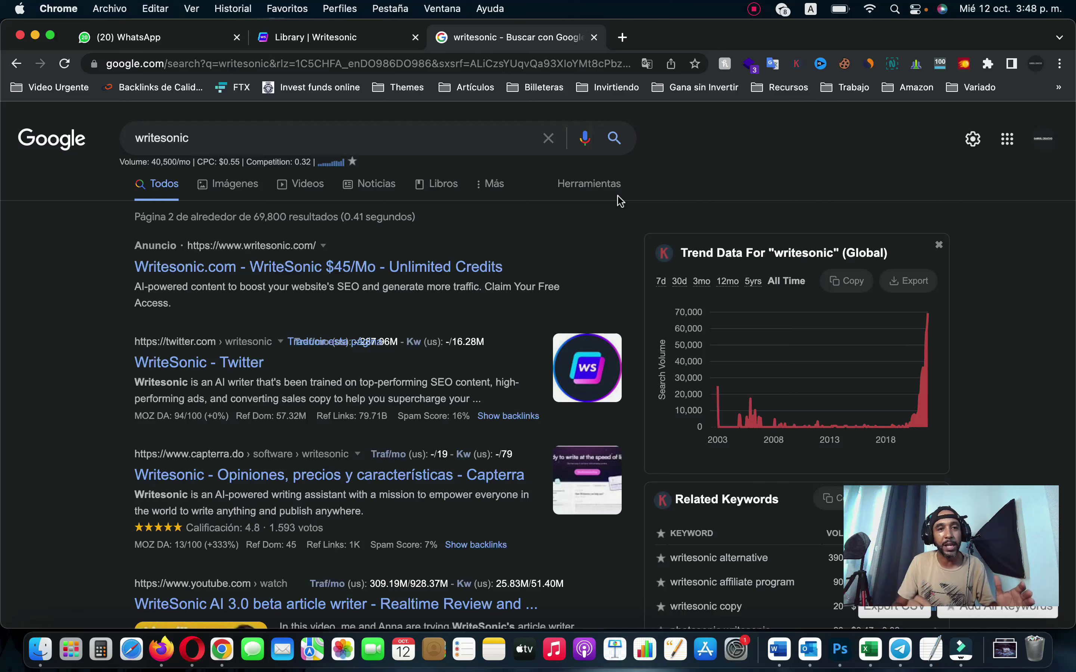
left_click(176, 141)
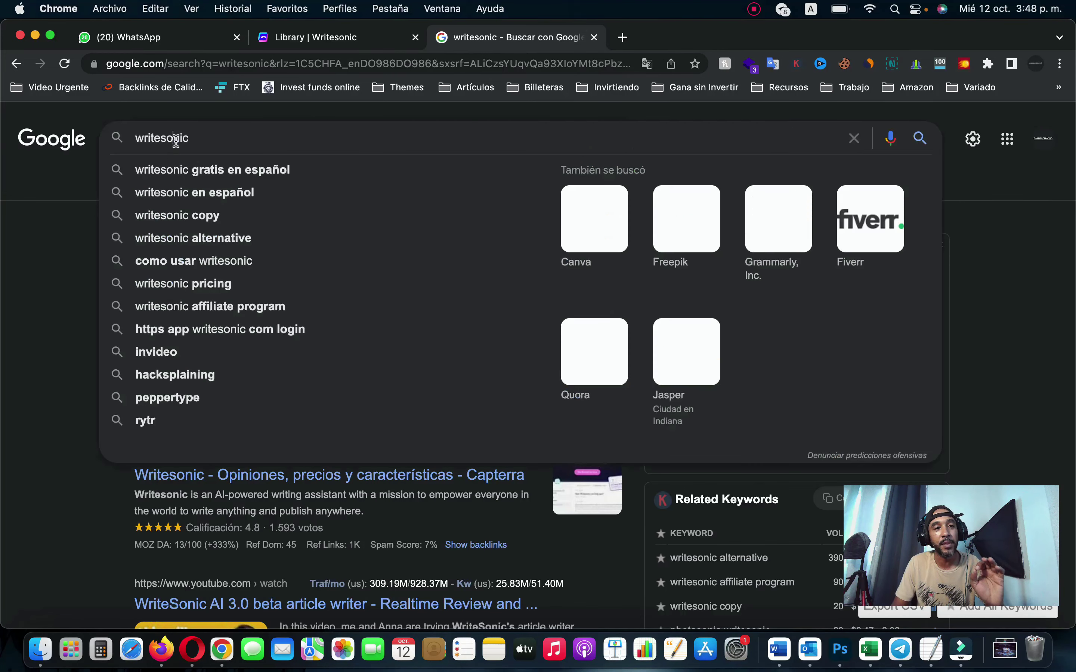
double_click(176, 141)
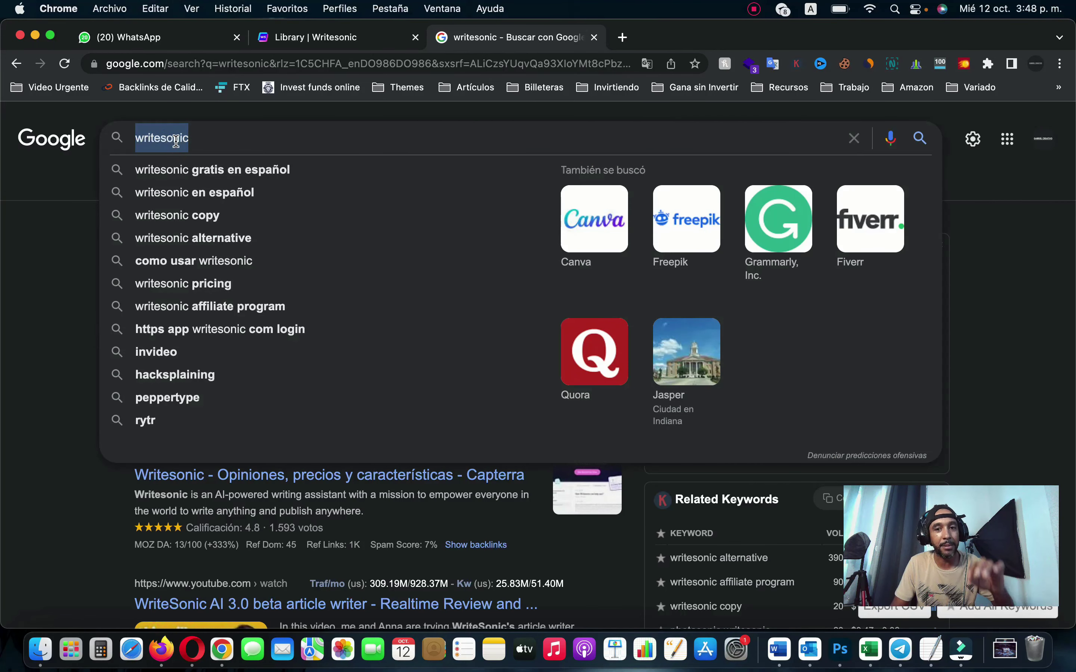
- Return to the Writesonic library, switch the word quality through Good, Average and Economy, and set it back to Premium
left_click(275, 35)
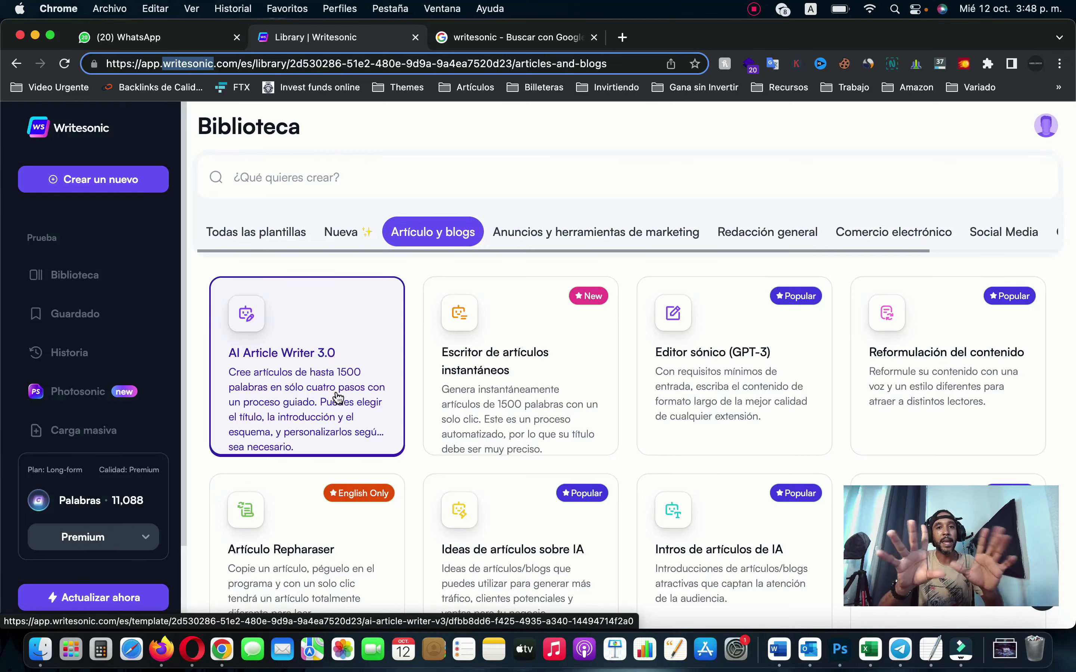
scroll(164, 571, "down", 3)
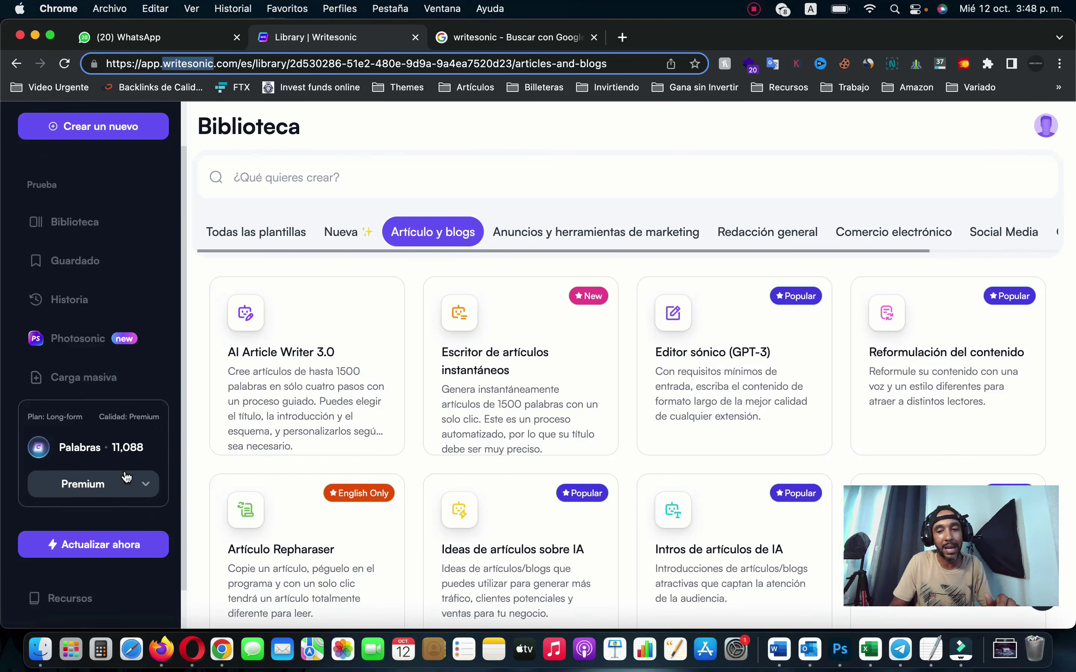
left_click(126, 496)
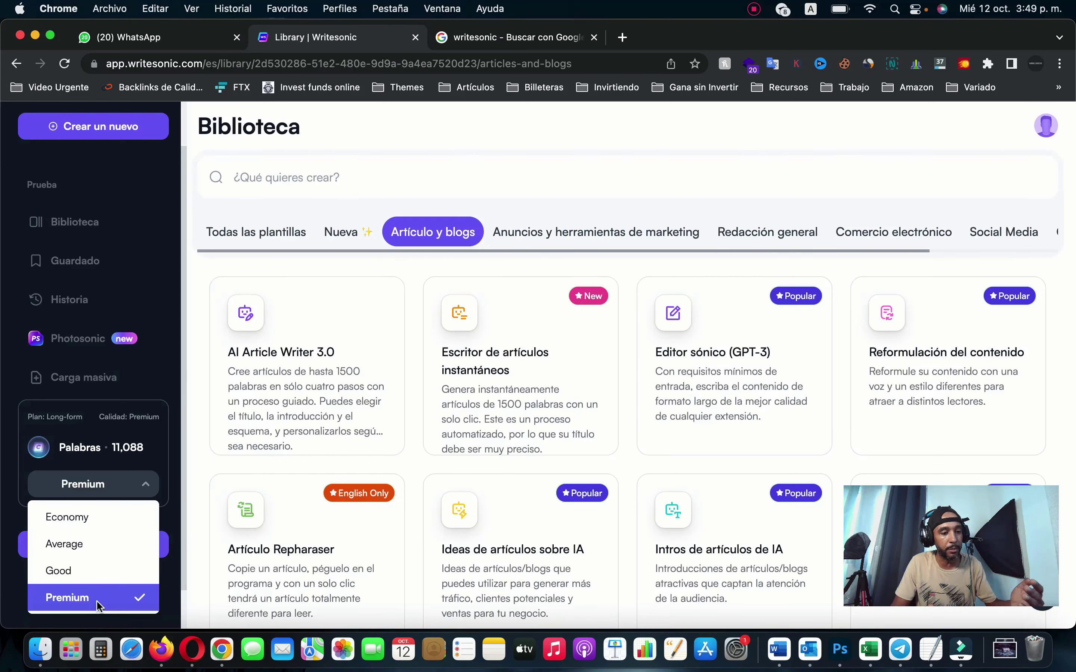
left_click(94, 576)
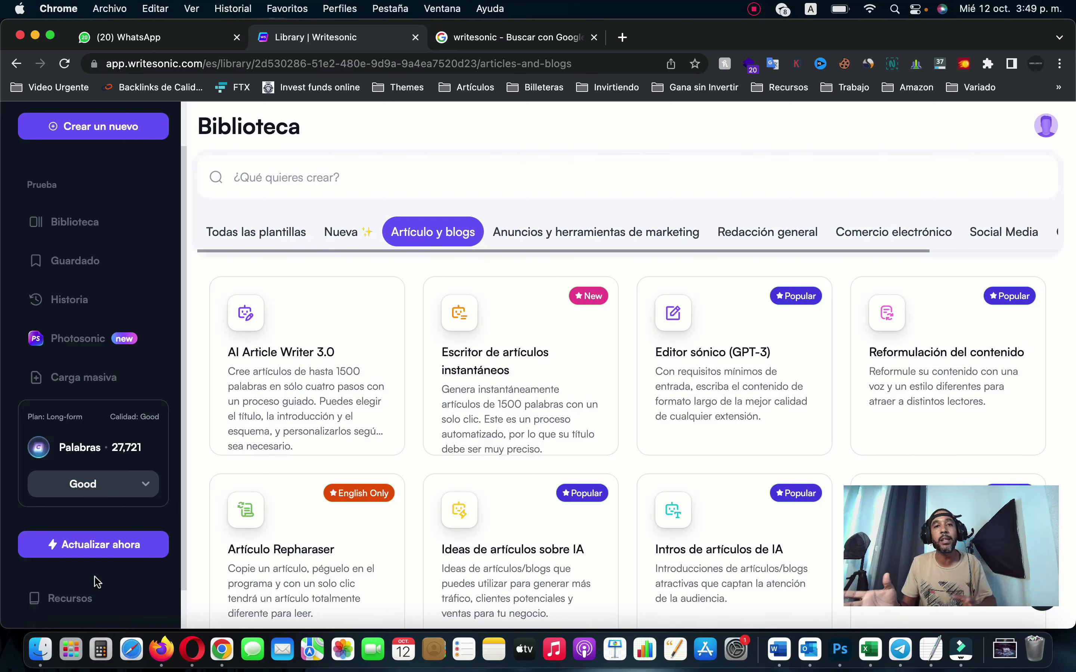
left_click(103, 494)
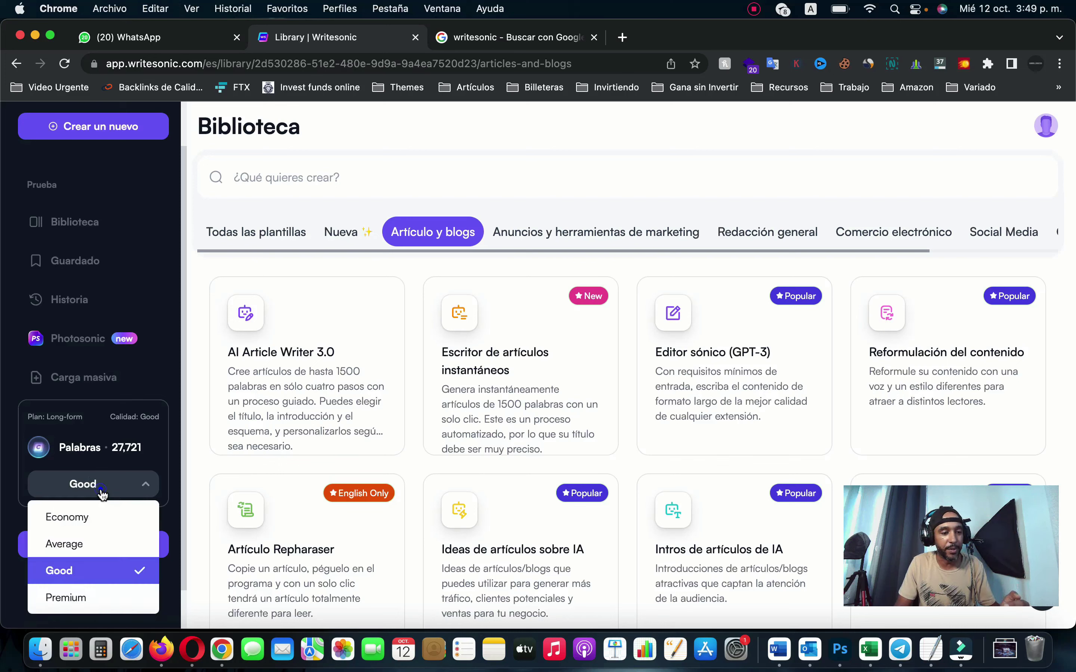
left_click(90, 542)
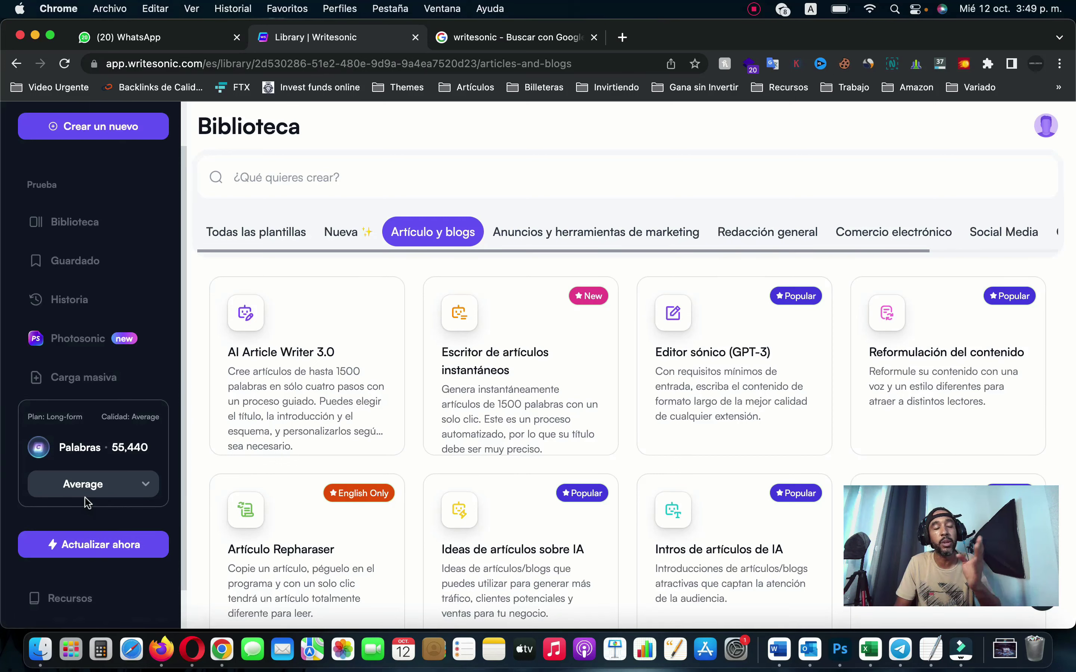
left_click(105, 494)
left_click(98, 517)
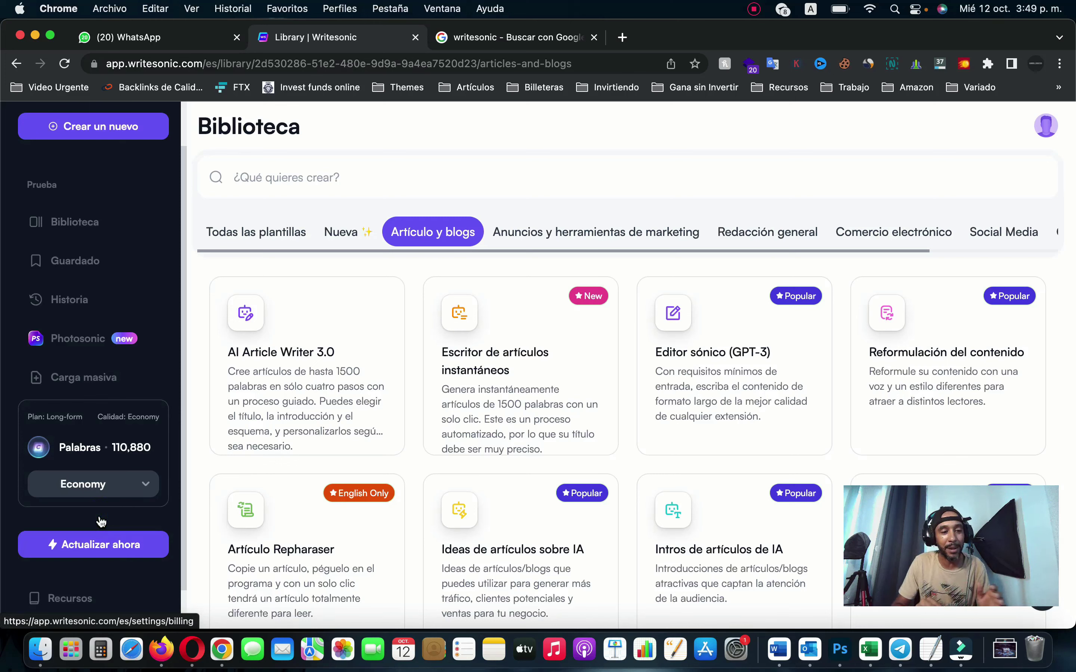
left_click(116, 492)
left_click(102, 601)
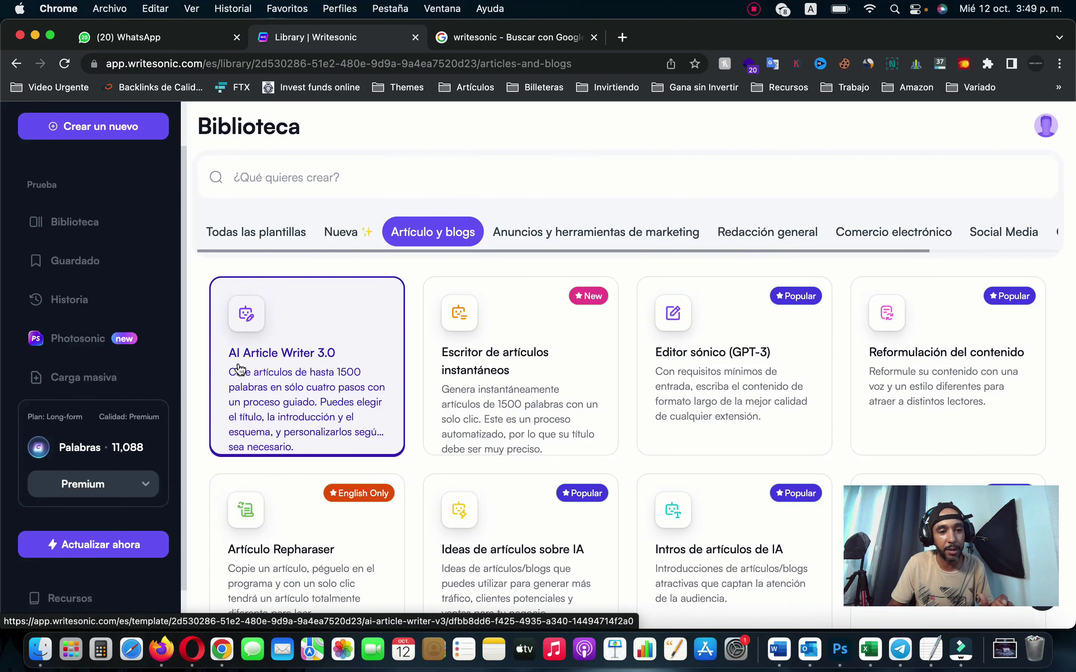
- Open the AI Article Writer 3.0 template and check its available quality types, keeping Premium
left_click(315, 370)
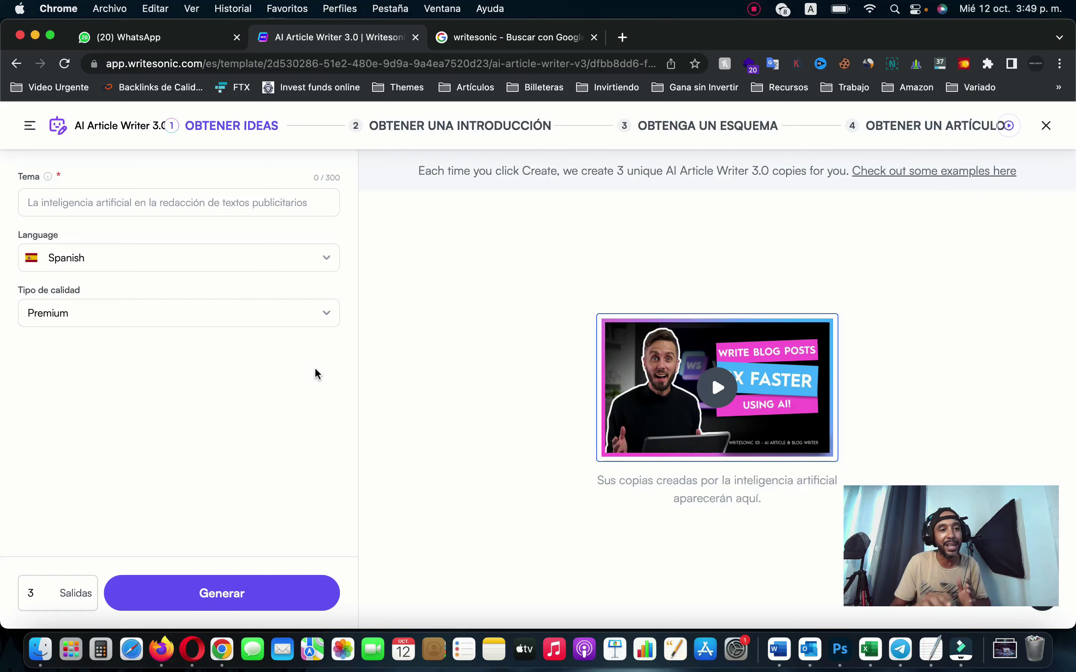
left_click(147, 318)
left_click(324, 314)
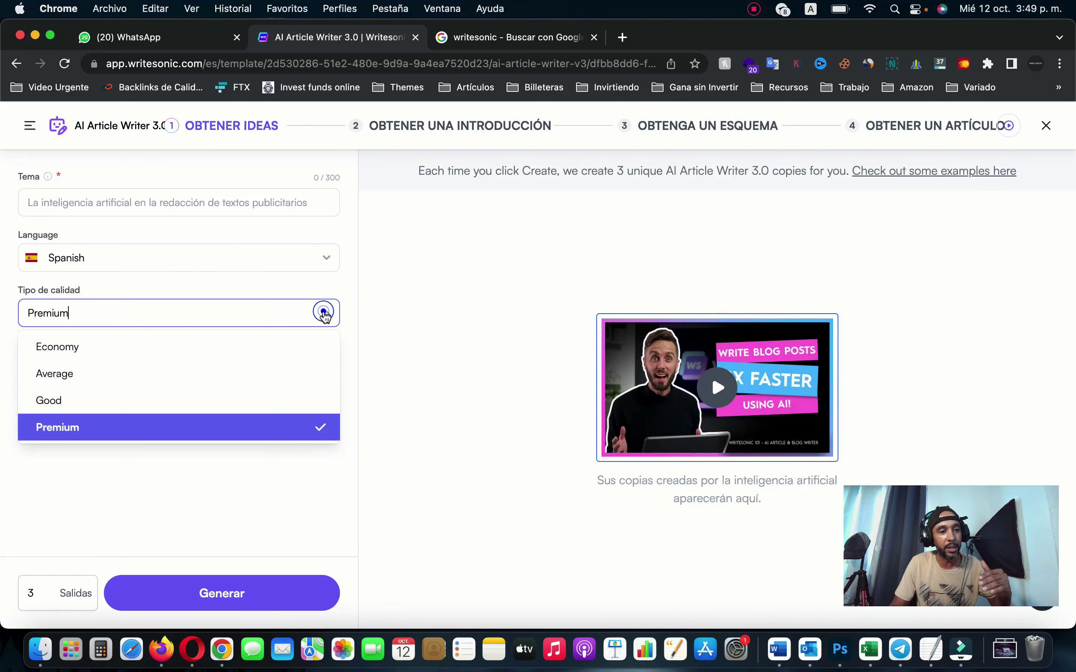
left_click(326, 316)
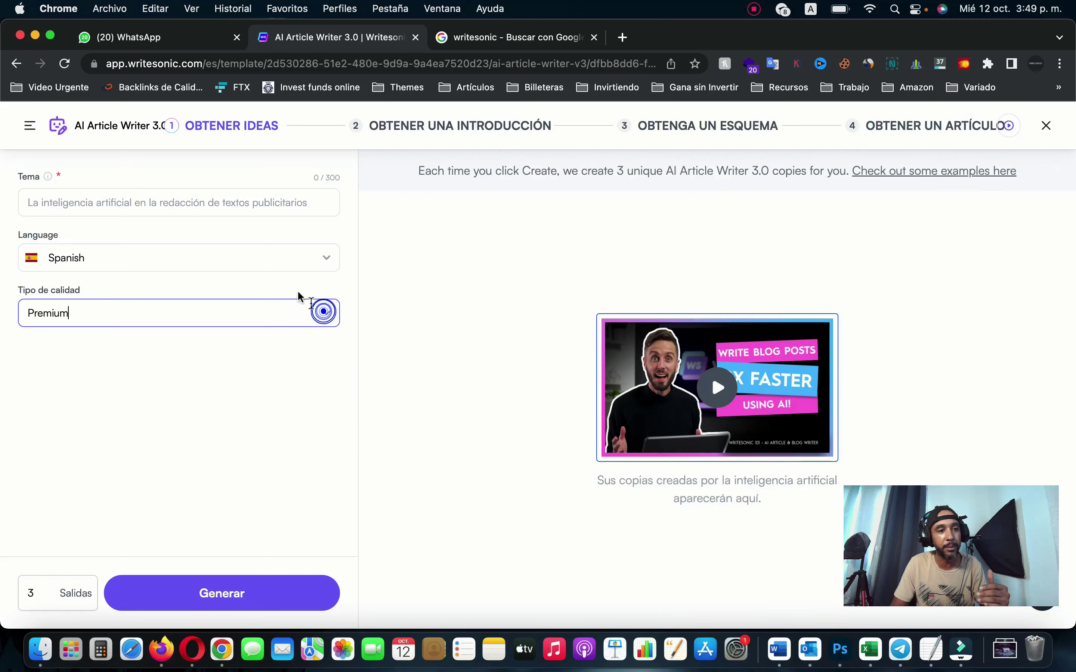
- Set the article topic to "writesonic como funciona" and generate the title ideas
left_click(103, 199)
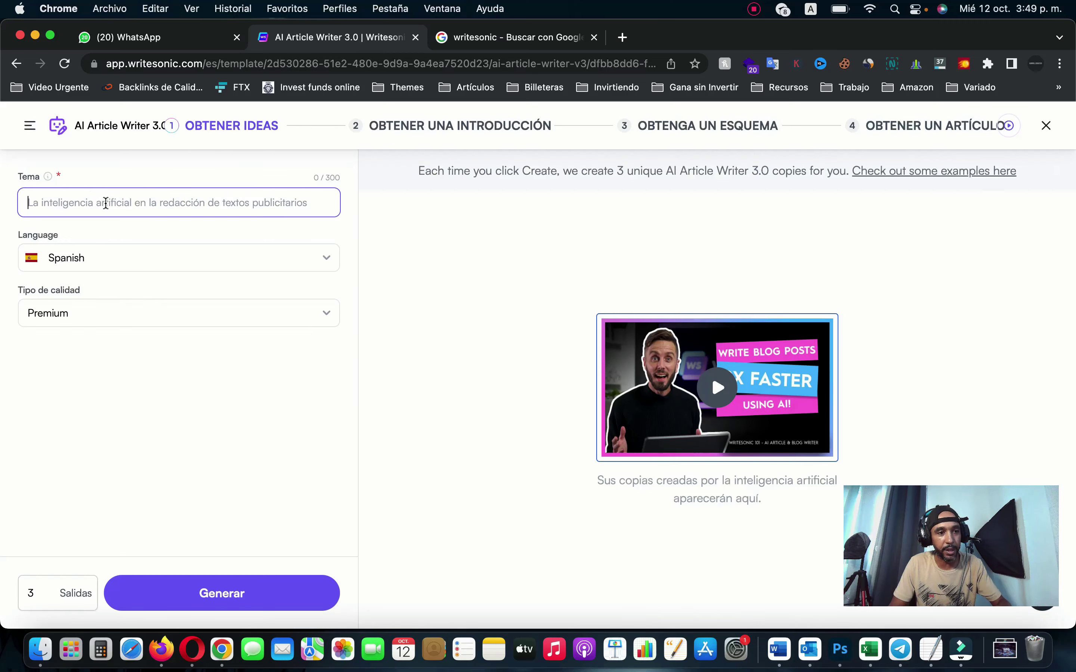
type("que es writesonic")
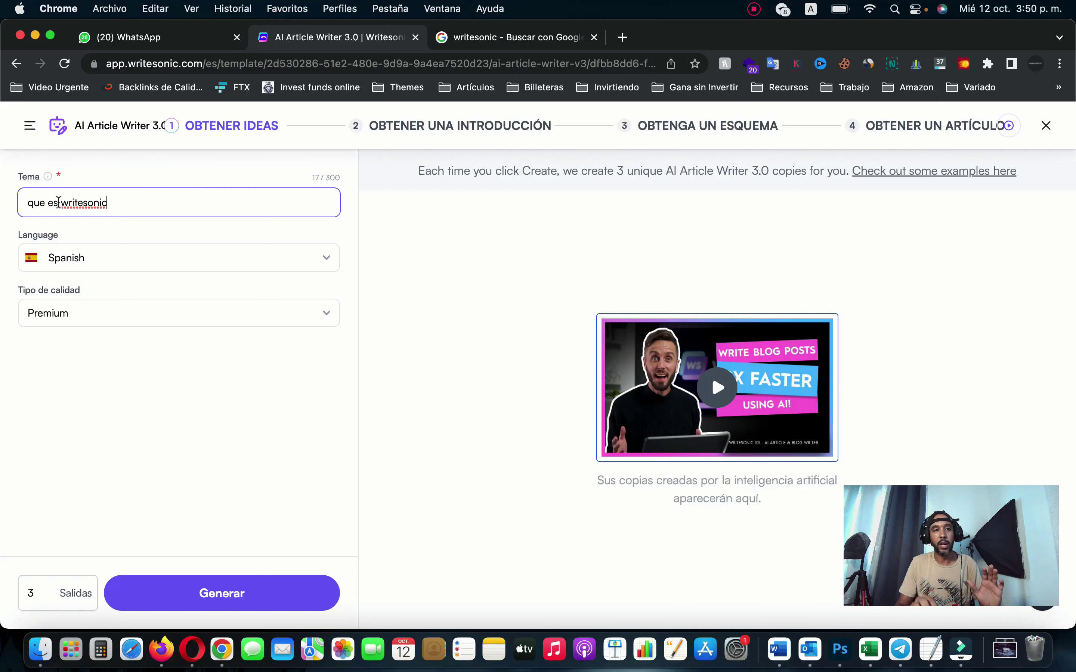
double_click(58, 203)
left_click(27, 203, "shift")
key("BackSpace")
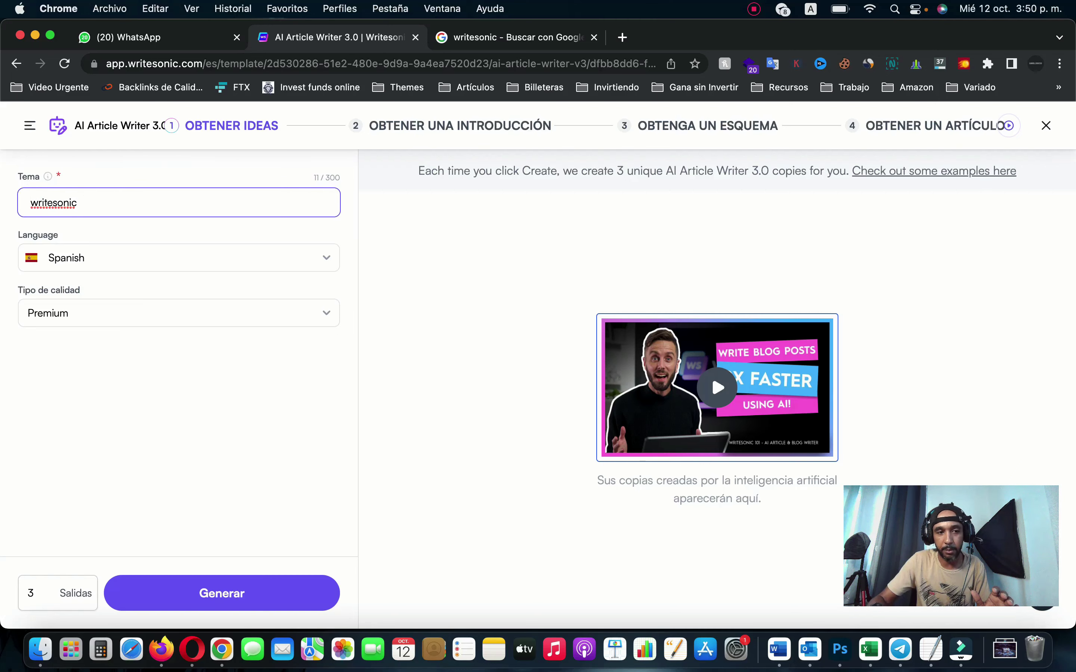
key("BackSpace")
left_click(149, 203)
type("como funciona")
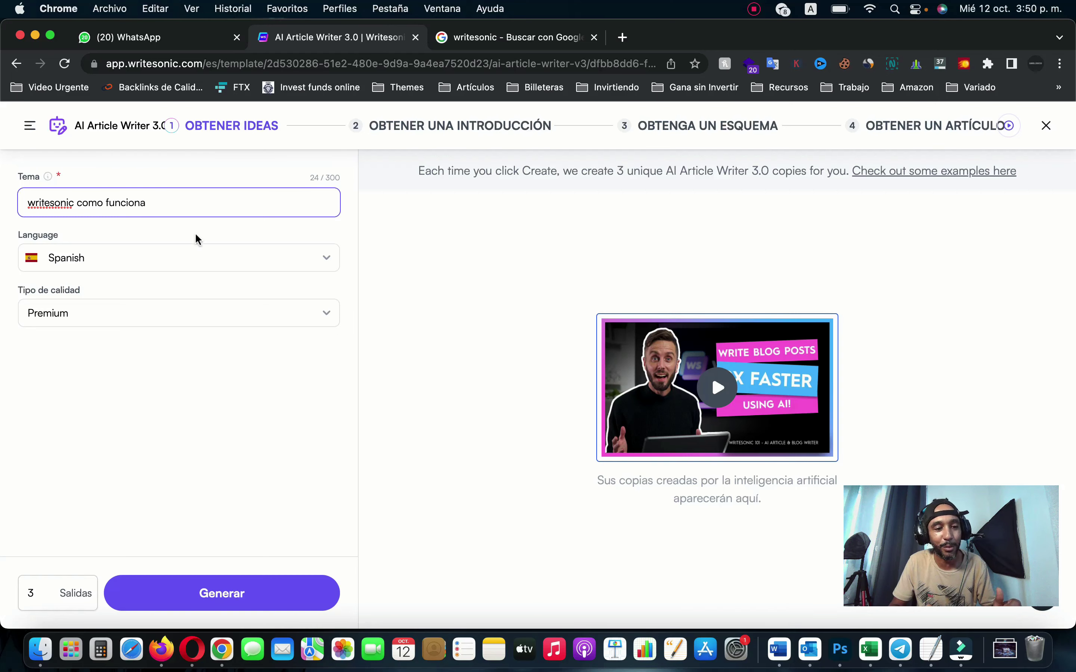
left_click(221, 595)
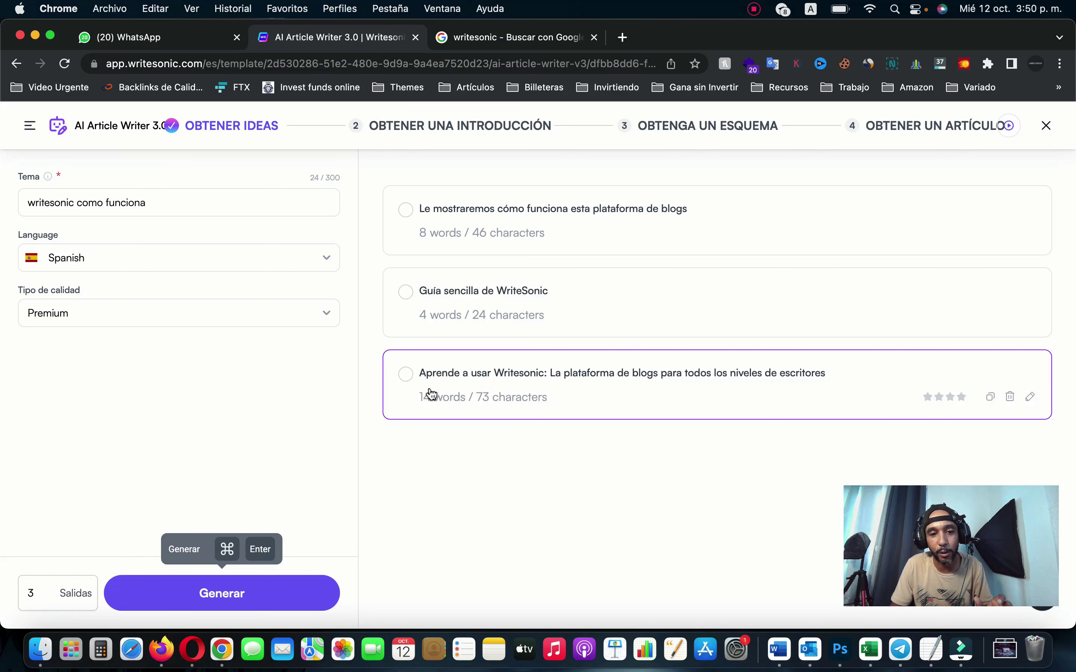
- Choose the title "Aprende a usar Writesonic: La plataforma de blogs para todos los niveles de escritores" and generate introductions for it
left_click(408, 379)
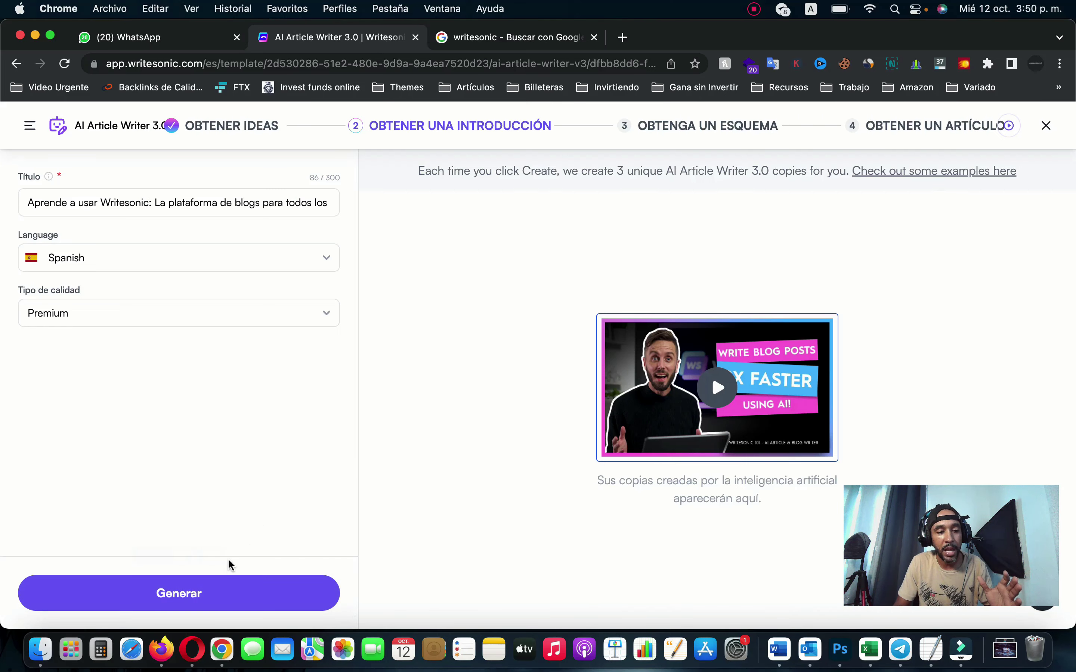
left_click(189, 595)
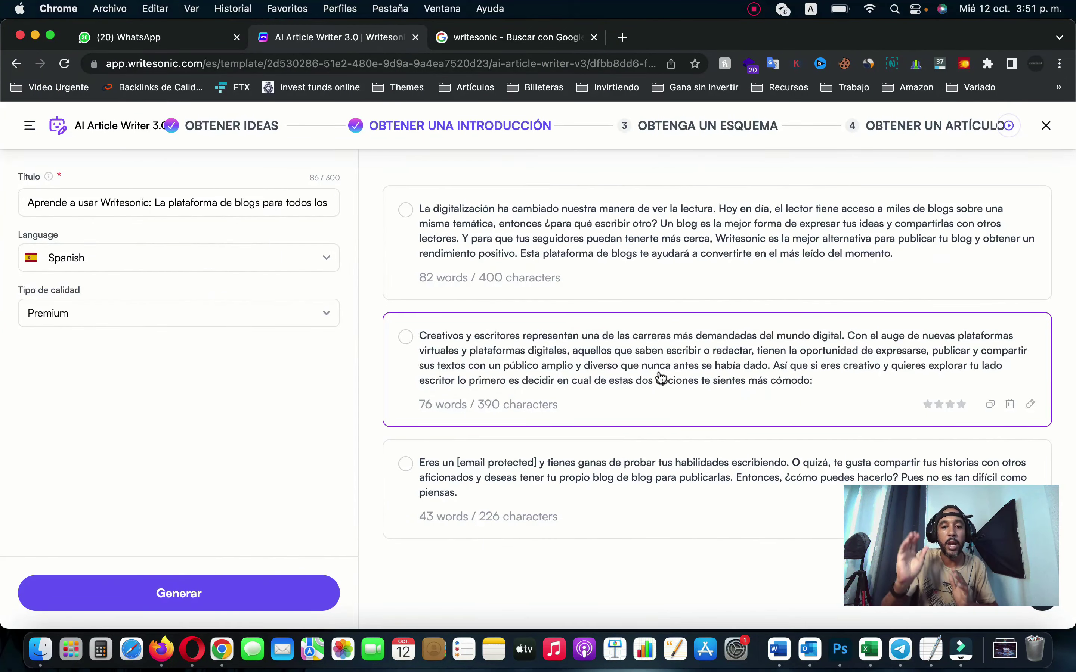
- Choose the introduction beginning "Creativos y escritores representan", generate the article outlines and look them over
left_click(435, 343)
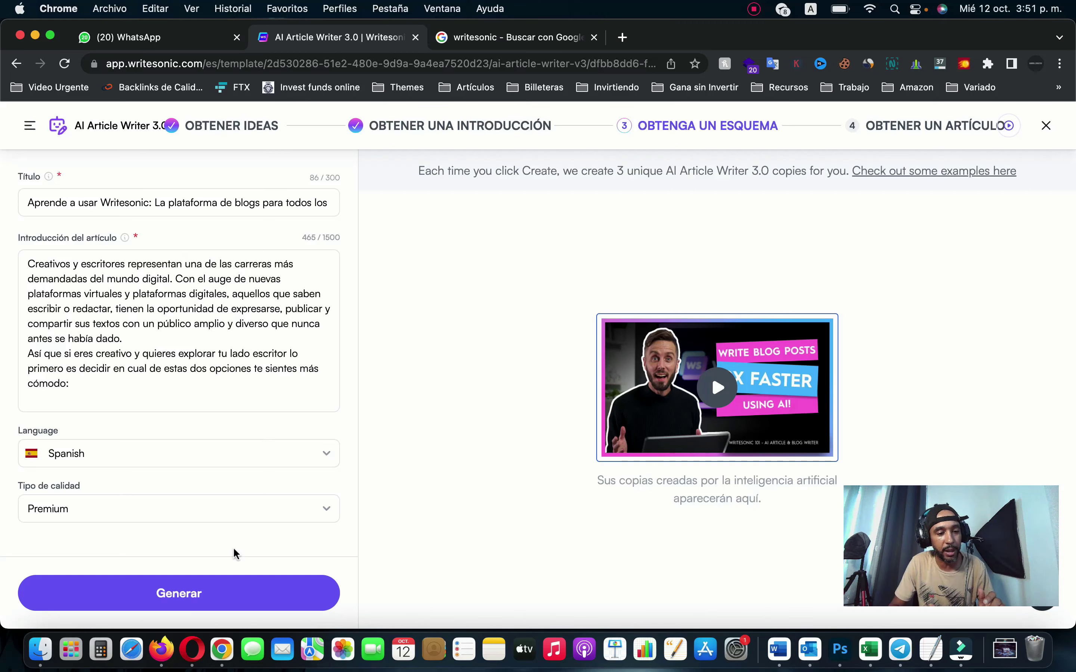
left_click(208, 598)
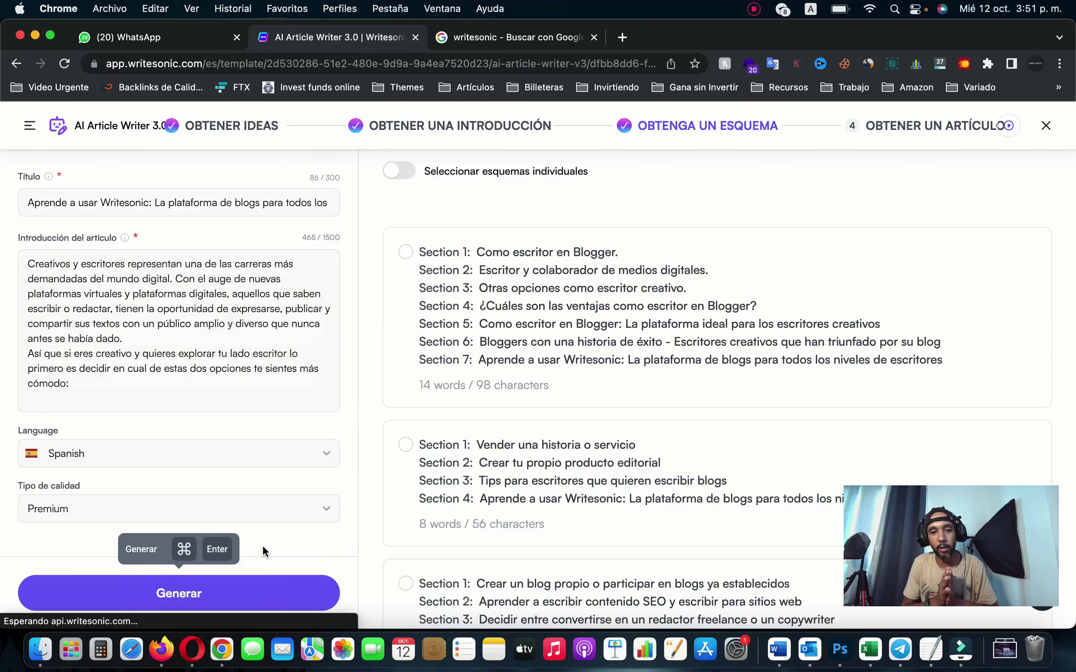
scroll(366, 539, "down", 2)
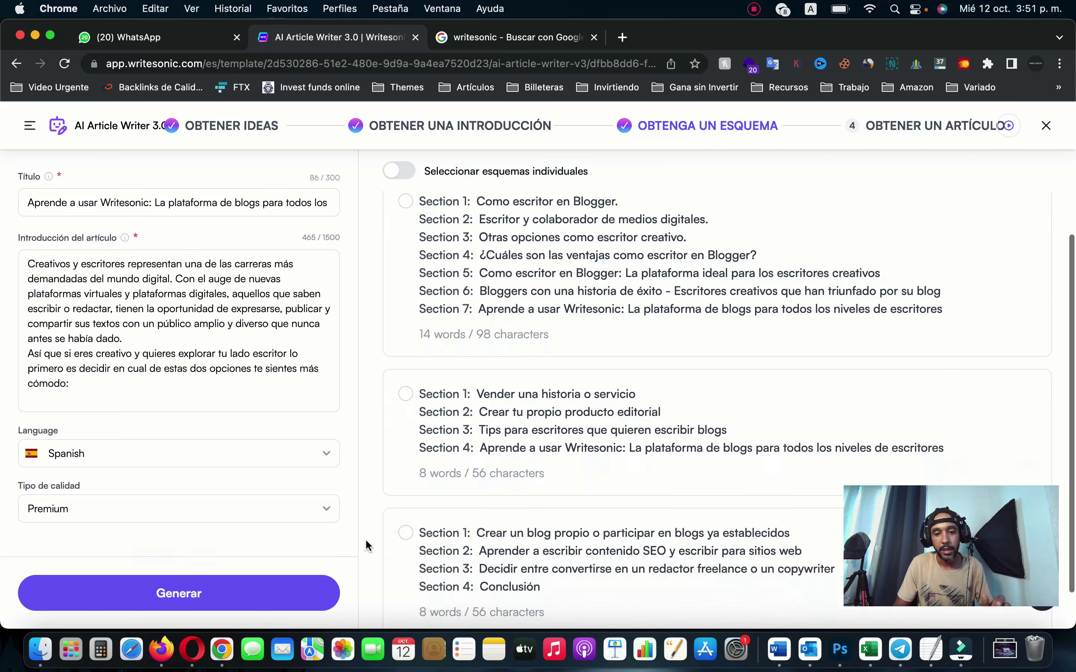
scroll(365, 539, "down", 1)
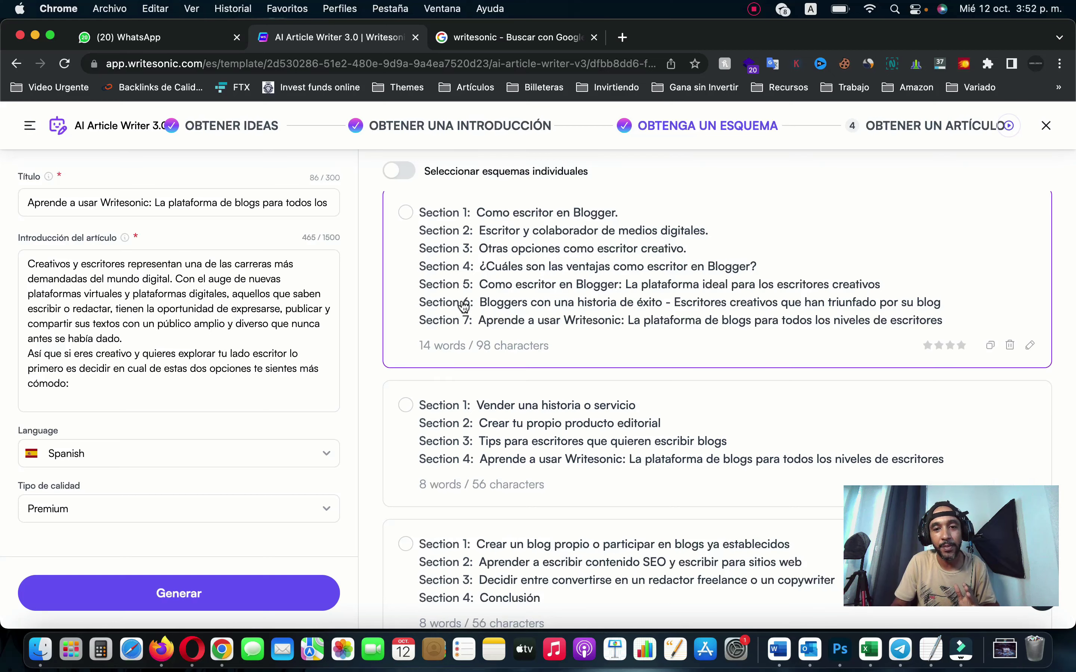
scroll(463, 306, "up", 1)
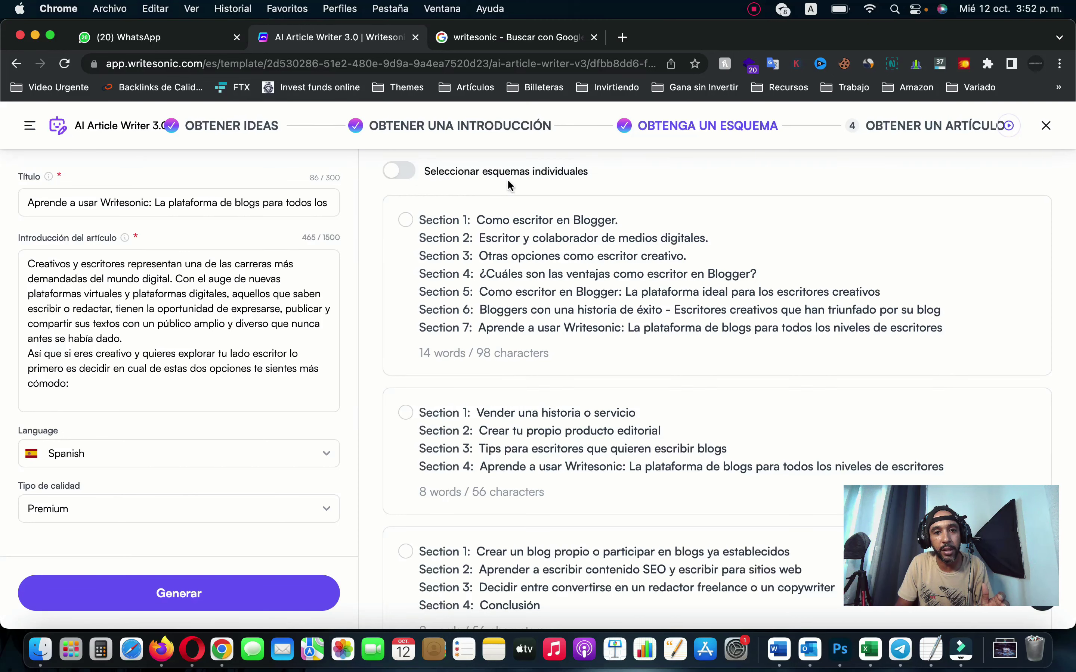
- Enable individual outline selection and select all seven sections of the first generated outline
left_click(407, 170)
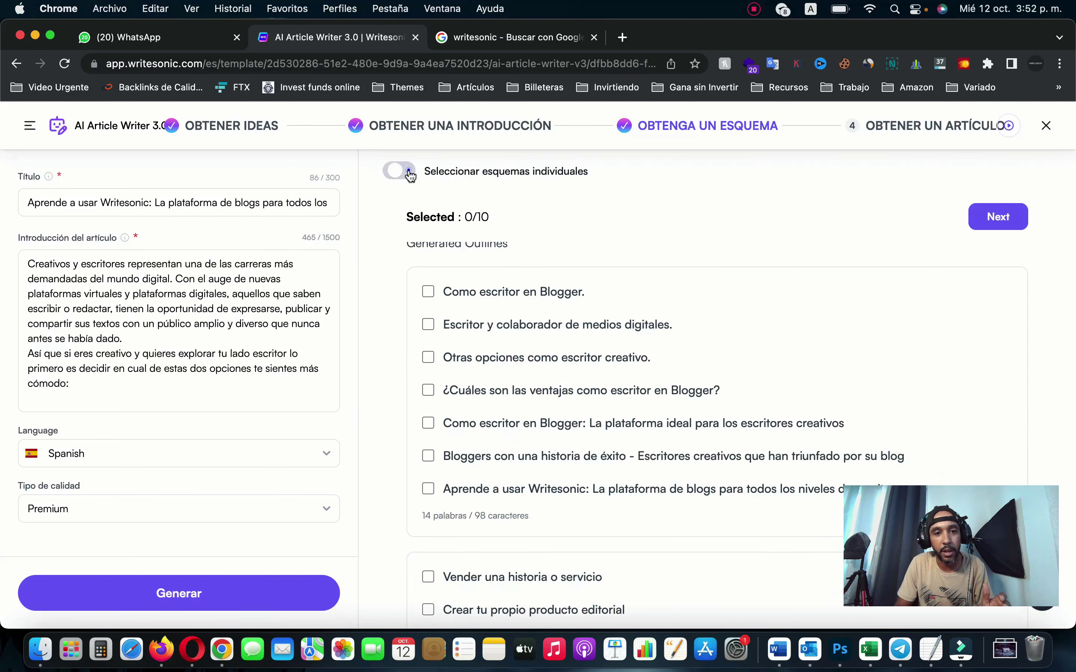
left_click(429, 285)
left_click(427, 319)
left_click(428, 351)
left_click(428, 384)
left_click(428, 418)
left_click(428, 450)
left_click(429, 481)
- Add the section "Aprender a escribir contenido SEO y escribir para sitios web" from the third outline and continue to the article stage
scroll(429, 480, "down", 6)
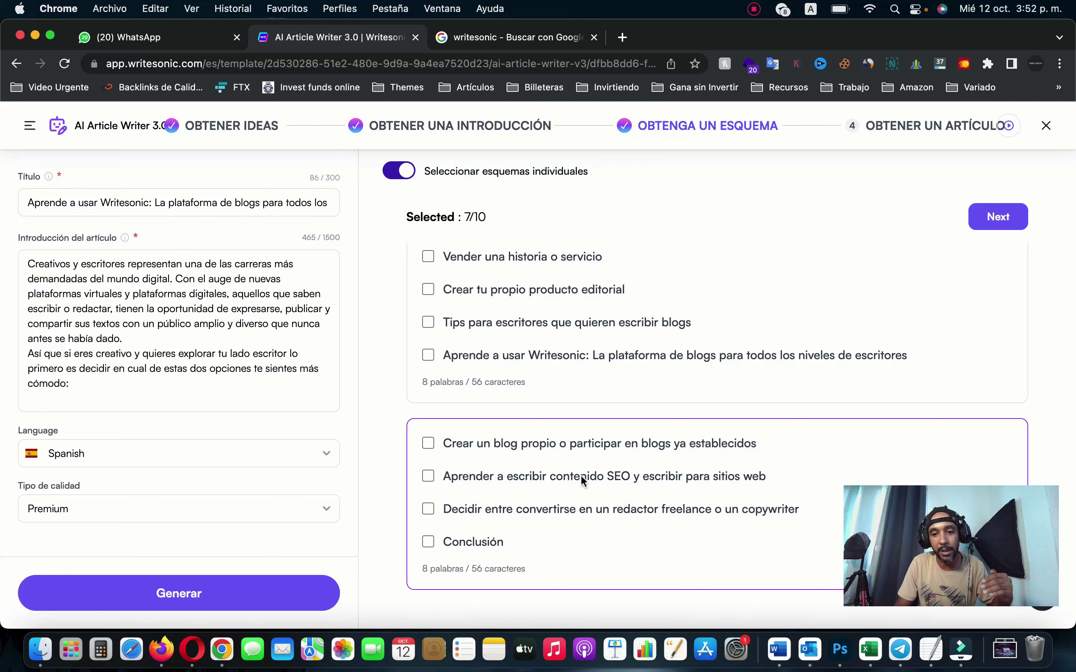
left_click(428, 476)
scroll(428, 478, "up", 8)
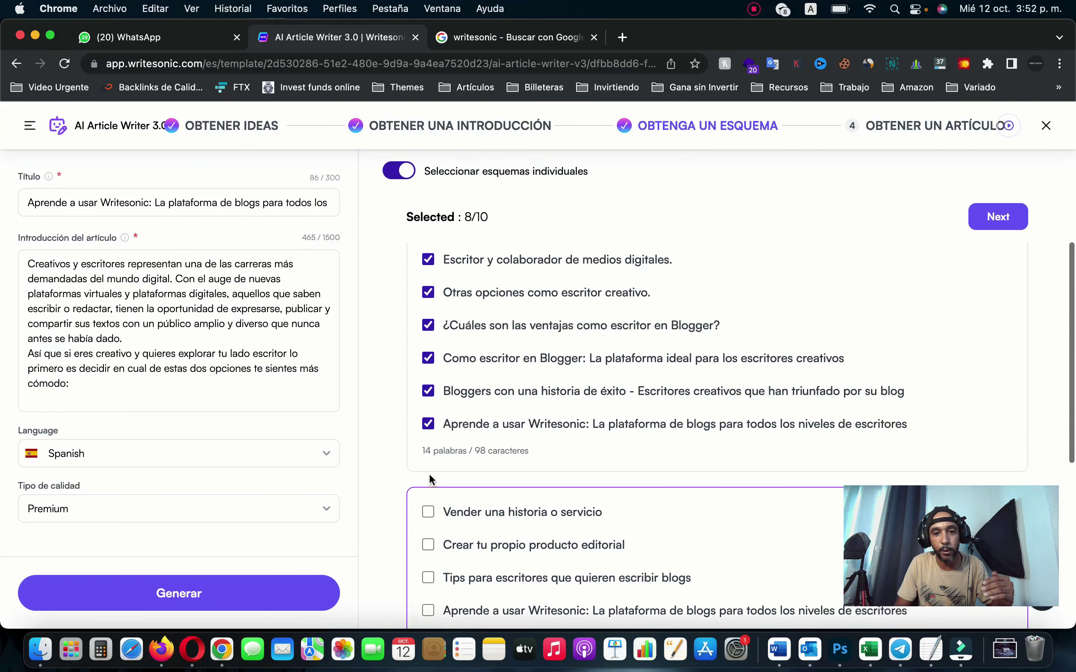
left_click(1005, 219)
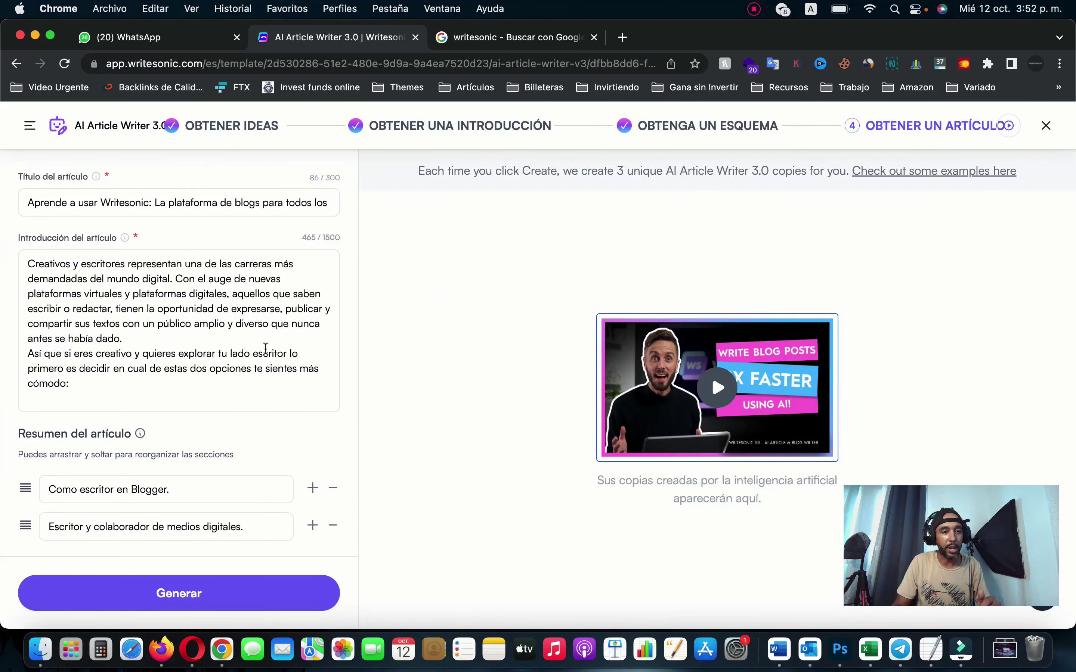
- Move the section "Aprender a escribir contenido SEO" directly above "Como escritor en Blogger: La plataforma ideal" in the article summary
scroll(265, 349, "down", 10)
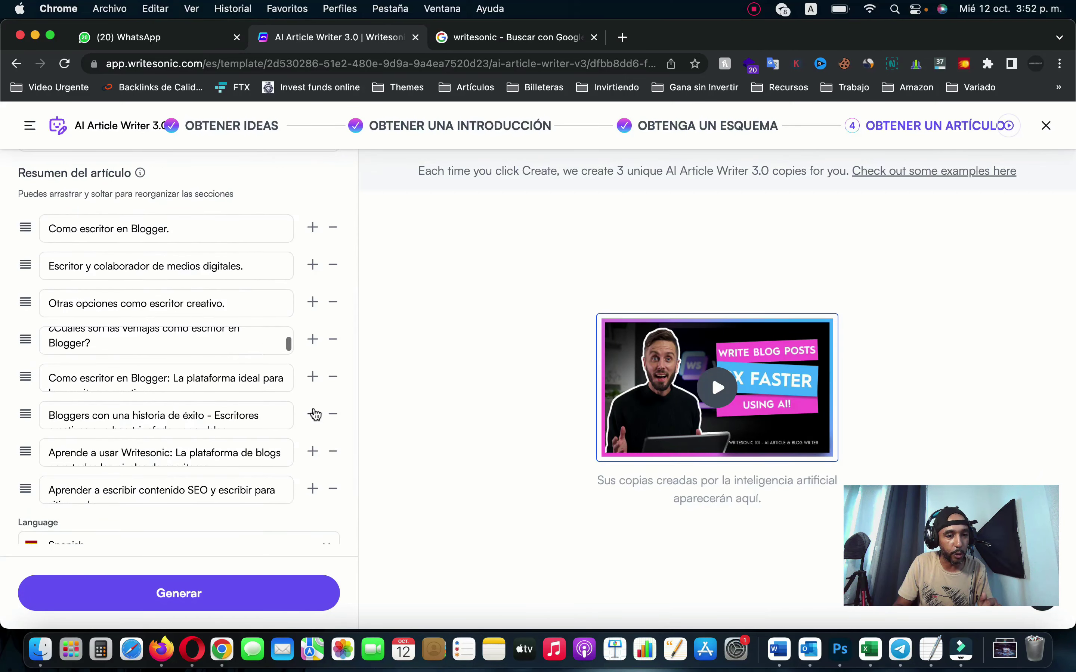
scroll(314, 413, "up", 1)
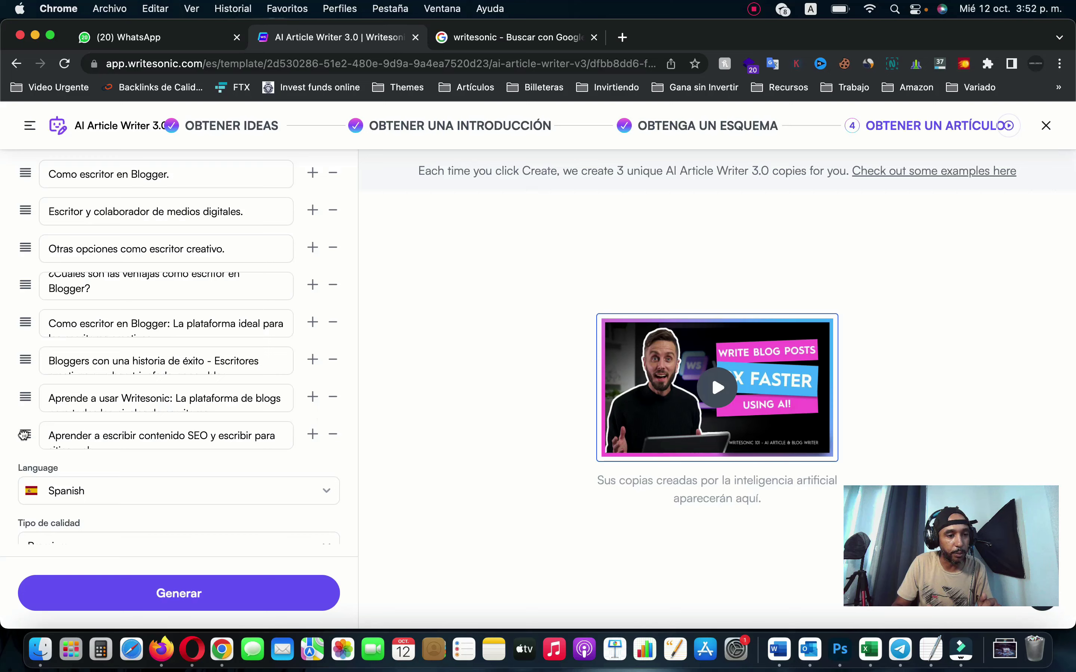
left_click_drag(25, 437, 30, 360)
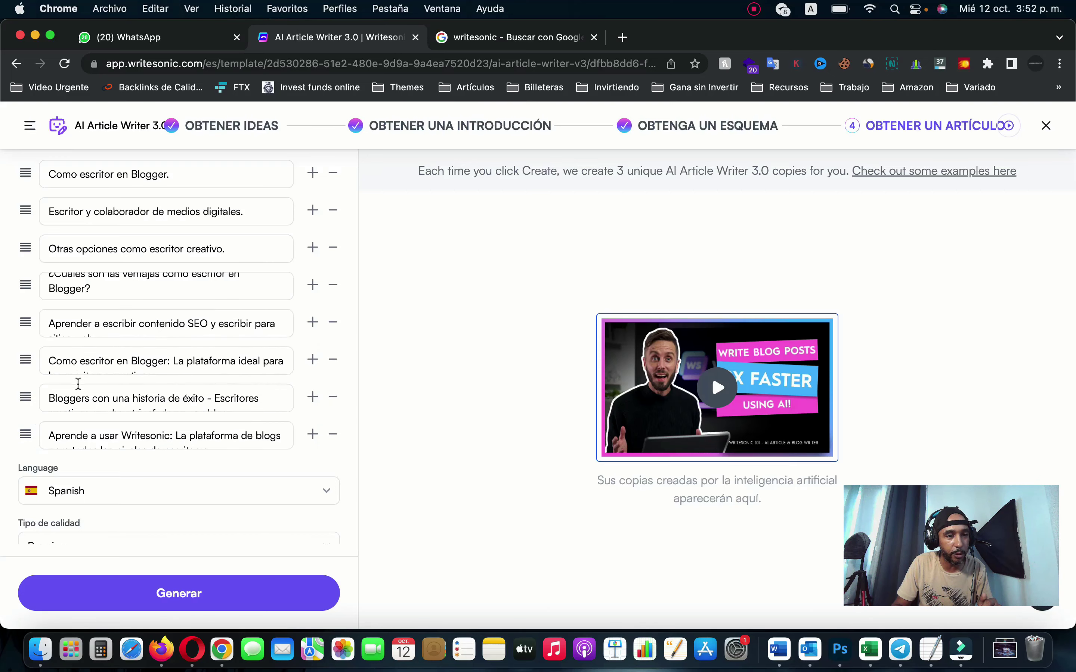
scroll(311, 429, "down", 2)
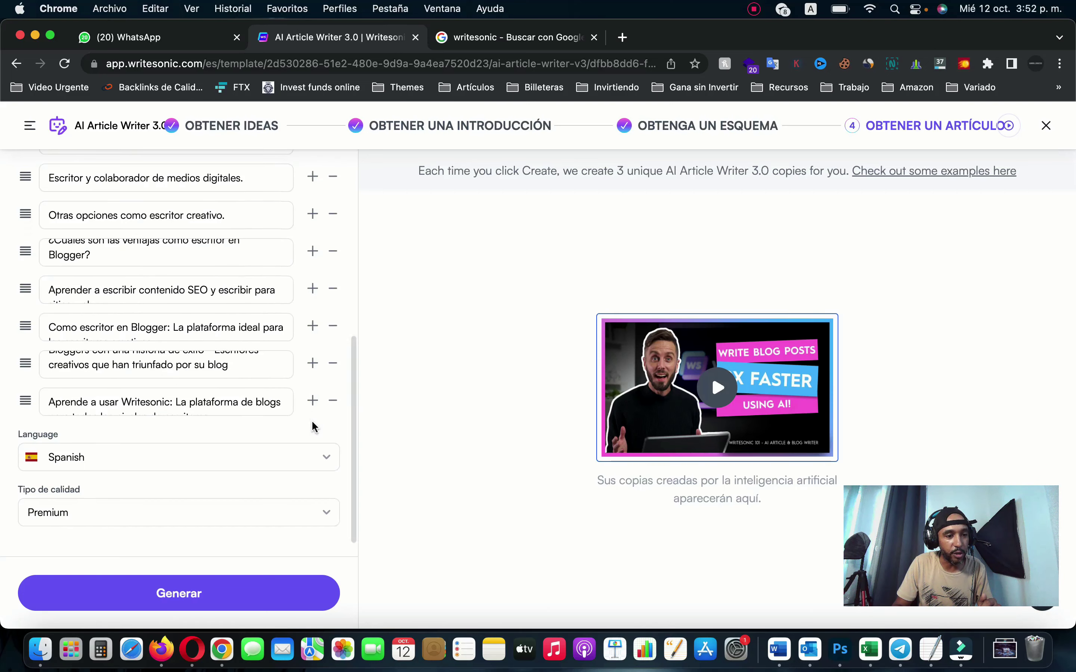
- Review the title, introduction and section order, generate the full article and look through its opening sections
scroll(313, 427, "up", 8)
scroll(316, 438, "up", 3)
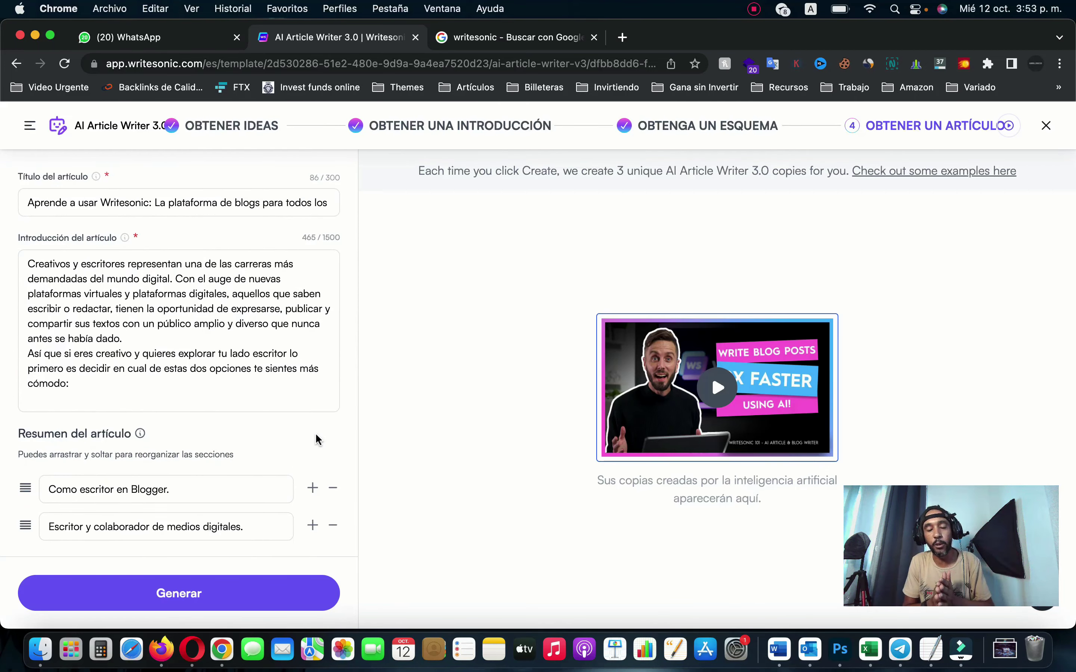
scroll(237, 454, "down", 5)
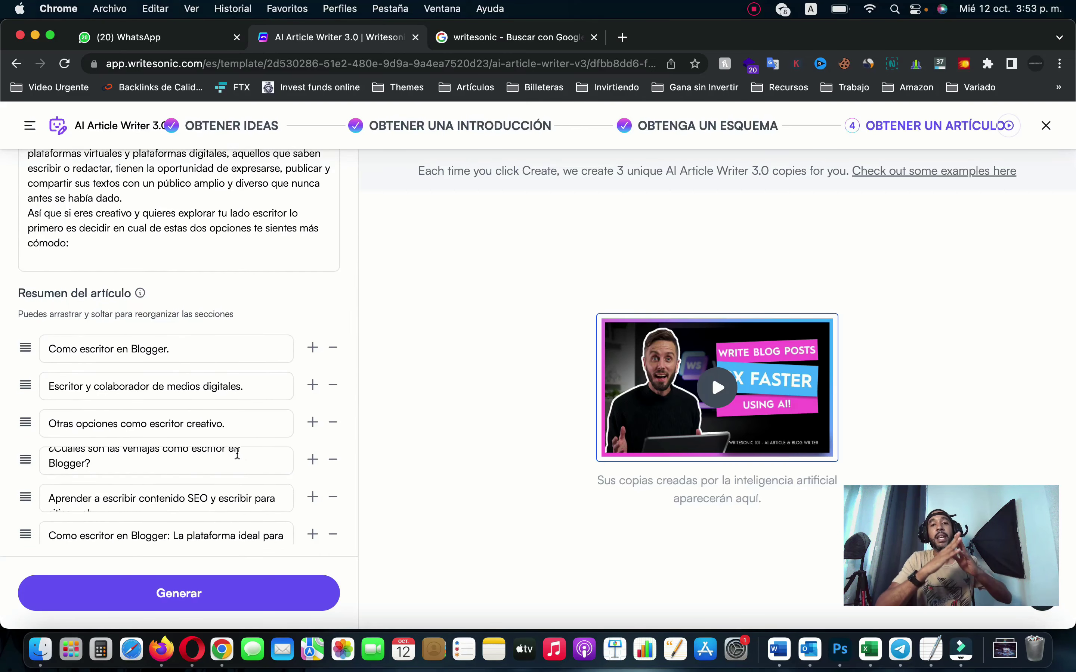
left_click(153, 593)
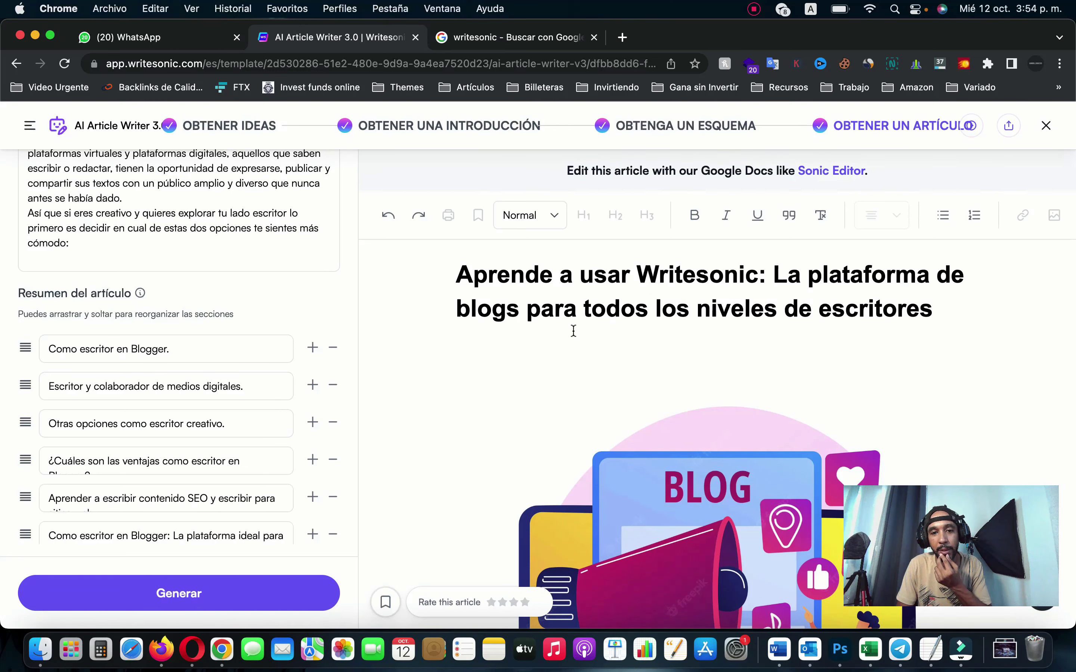
scroll(707, 357, "down", 10)
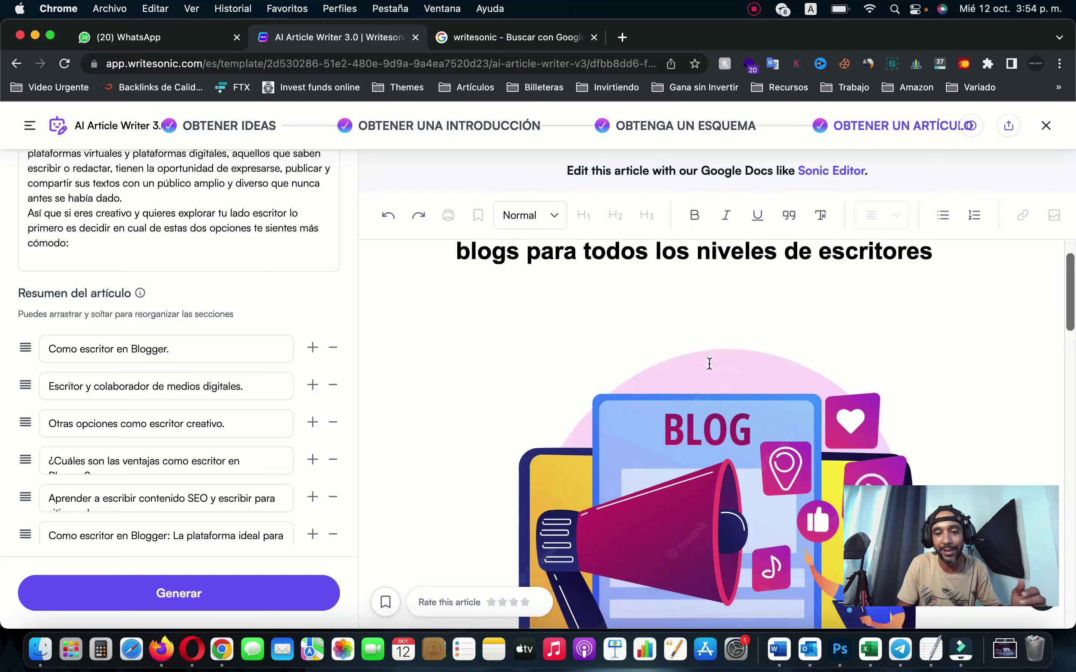
scroll(708, 362, "down", 1)
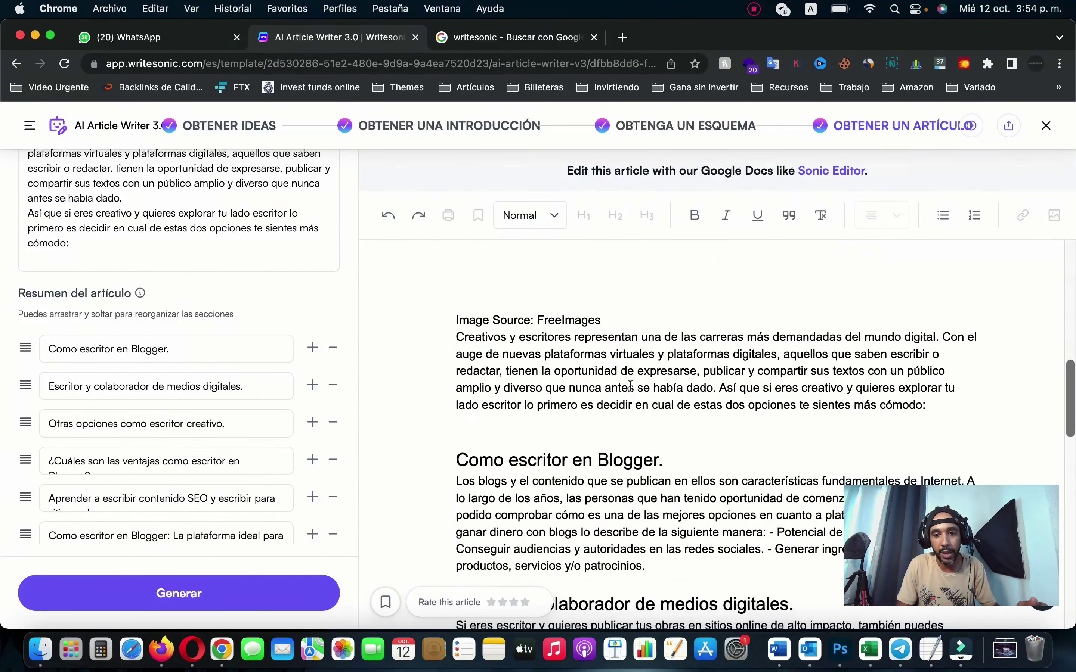